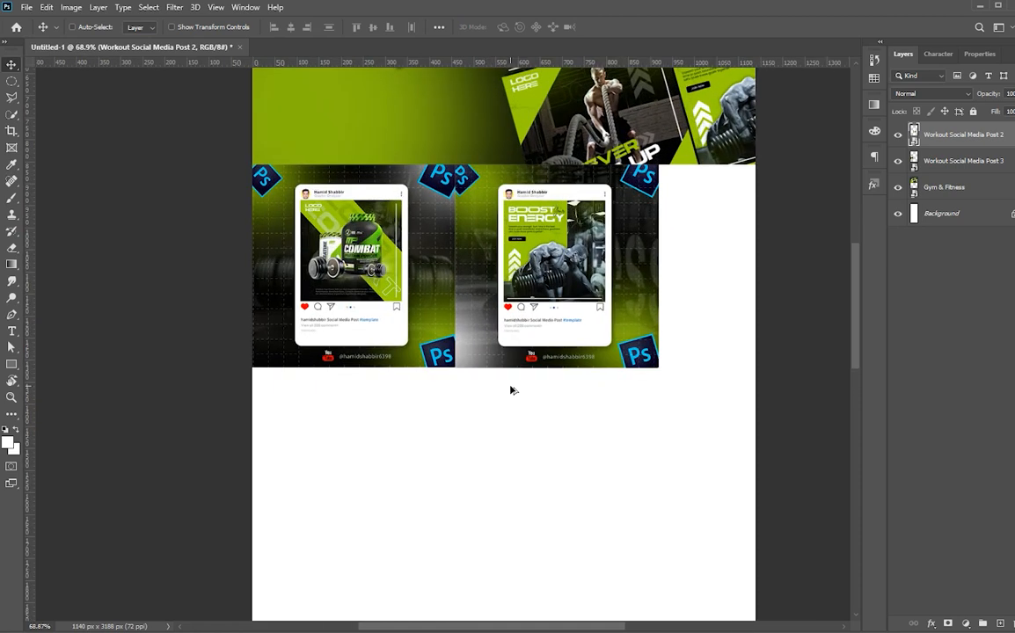
# Scale the workout mockup posts so three fill one row across the canvas width, with the row spaced slightly below the banner
pyautogui.keyDown('ctrl'); pyautogui.keyDown('shift'); pyautogui.click(406, 332); pyautogui.keyUp('shift'); pyautogui.keyUp('ctrl')
pyautogui.hotkey('ctrl', 't')
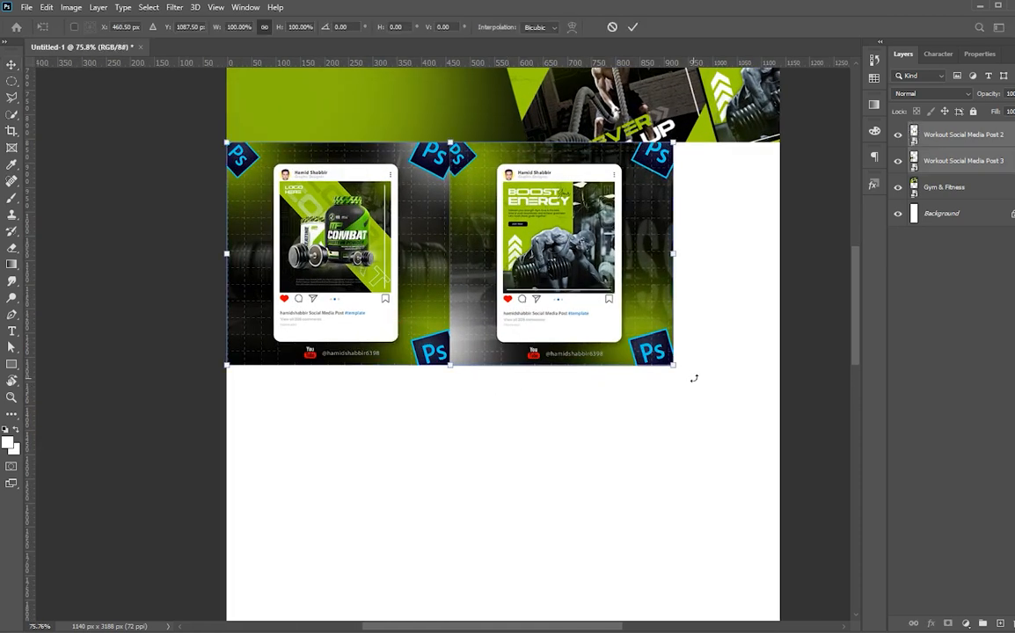
pyautogui.moveTo(675, 368); pyautogui.dragTo(593, 362)
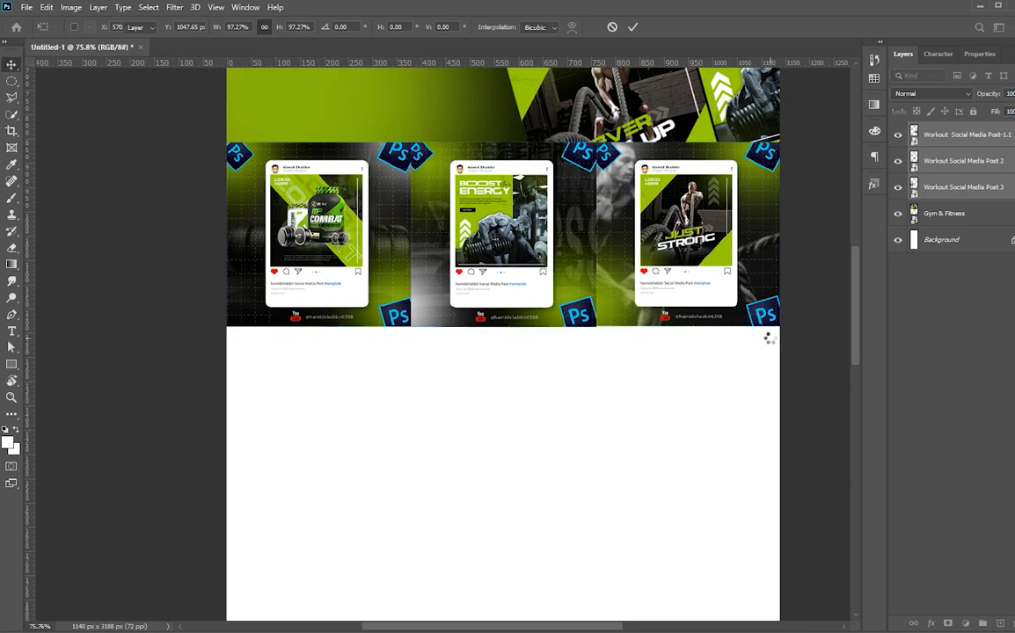
pyautogui.press('Return')
pyautogui.scroll(-3, 668, 398)
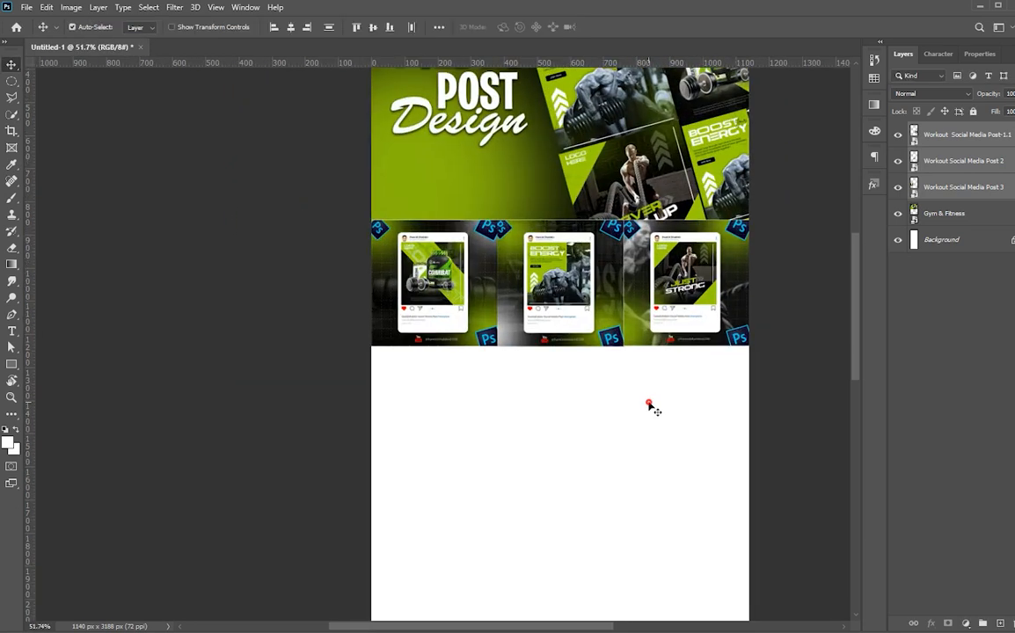
pyautogui.click(662, 313)
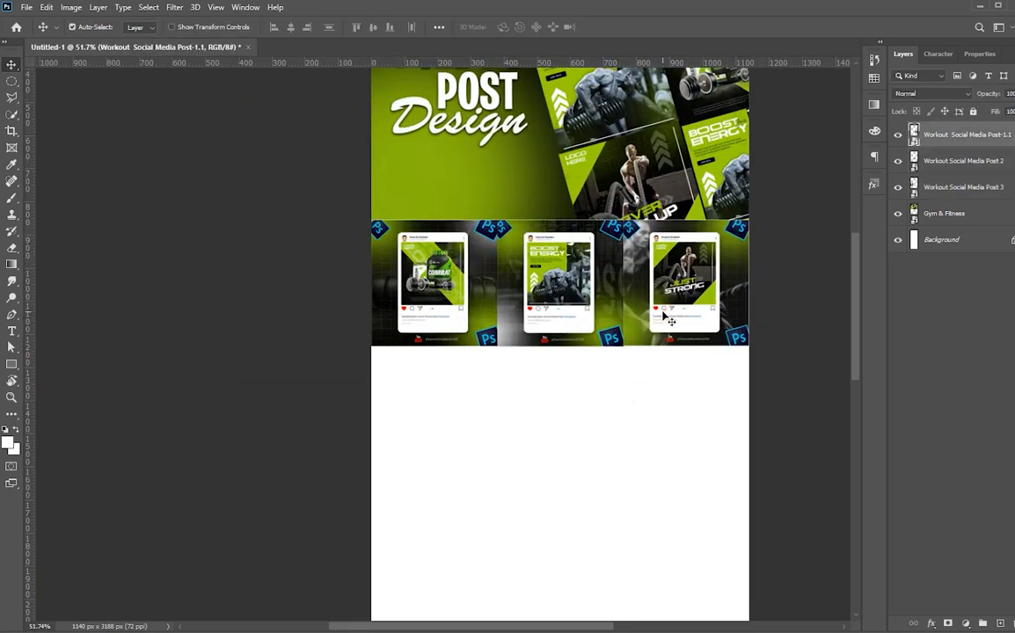
pyautogui.scroll(-2, 477, 354)
# Draw a lime green rectangle about 1146 × 1009 px behind the mockup row, starting at the banner's lower edge
pyautogui.press('u')
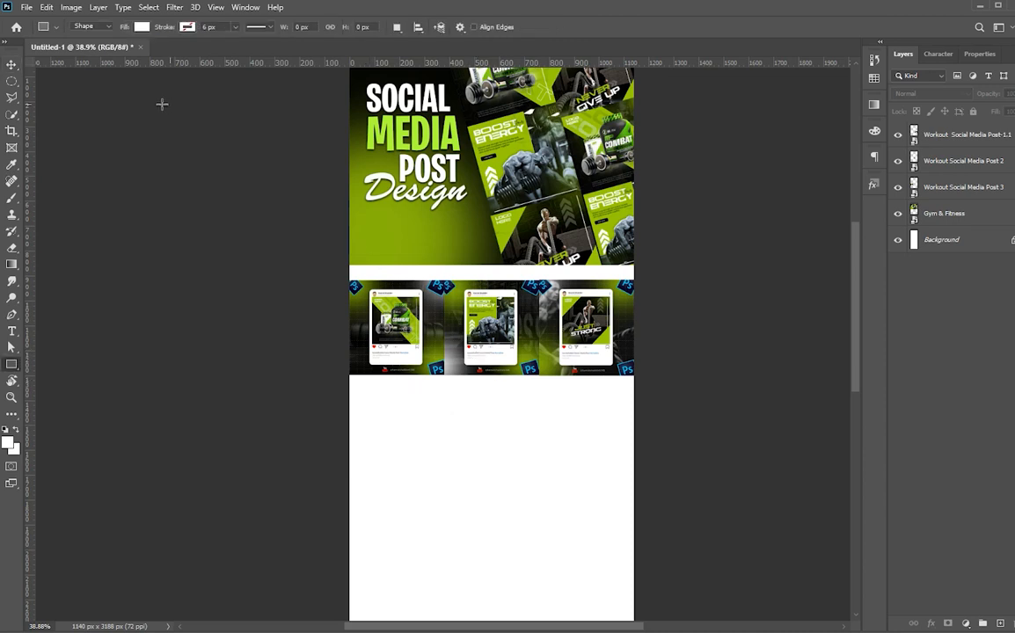
pyautogui.click(141, 28)
pyautogui.click(109, 94)
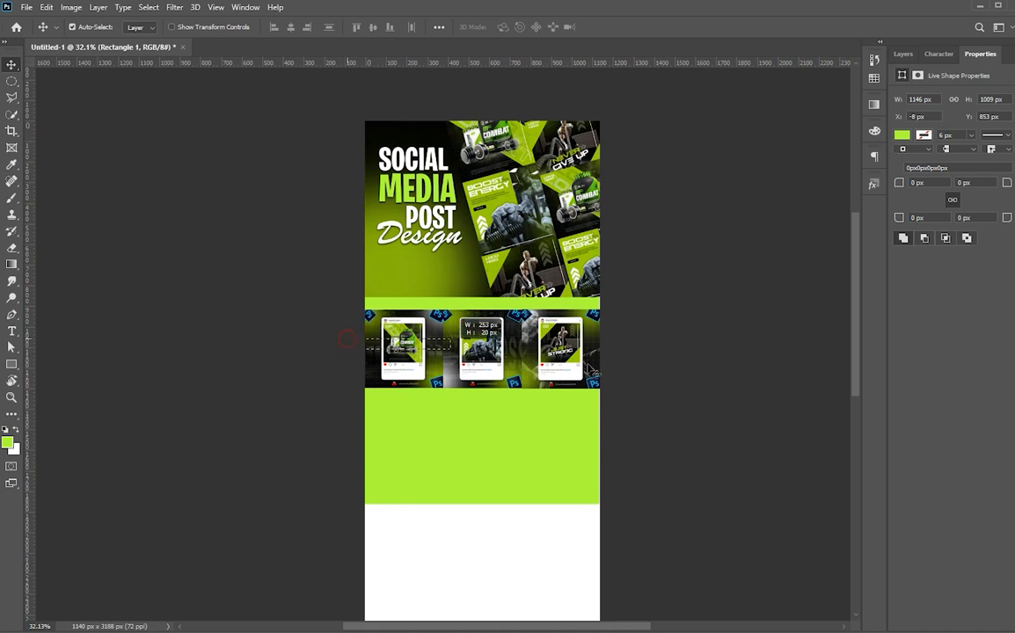
pyautogui.click(543, 424)
# Scale the Just Strong mockup post to about 35.38% and nudge it level with the other two posts in its row
pyautogui.scroll(5, 505, 377)
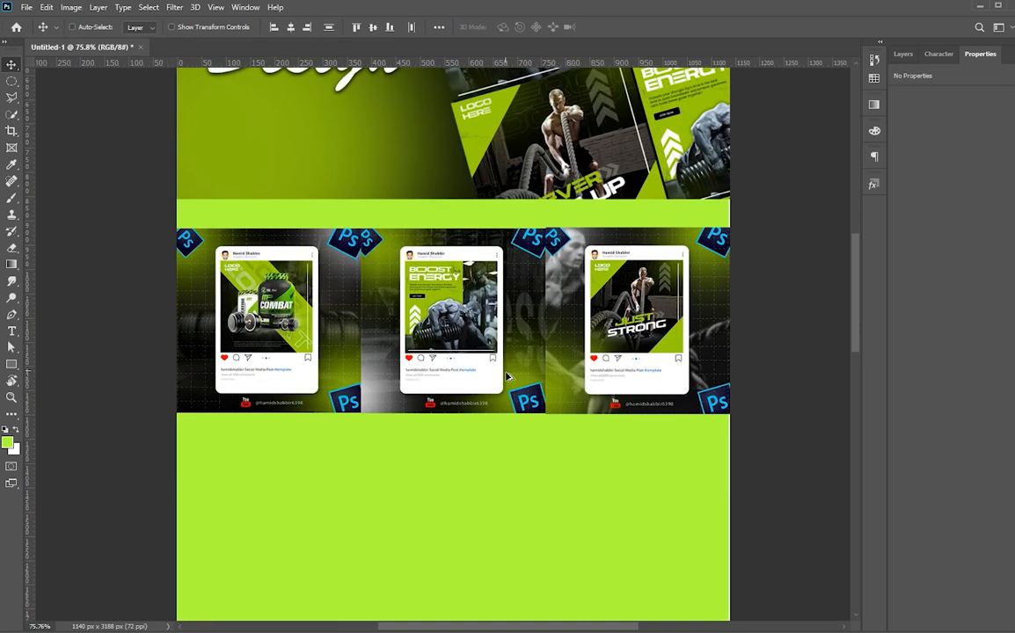
pyautogui.keyDown('ctrl'); pyautogui.click(815, 298); pyautogui.keyUp('ctrl')
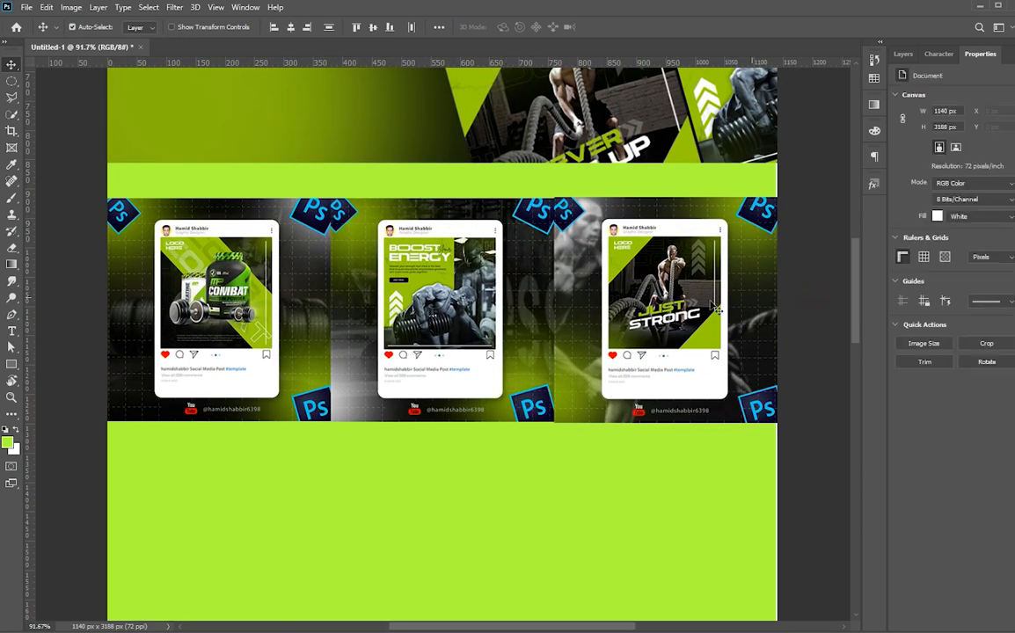
pyautogui.keyDown('ctrl'); pyautogui.click(721, 303); pyautogui.keyUp('ctrl')
pyautogui.hotkey('ctrl', 't')
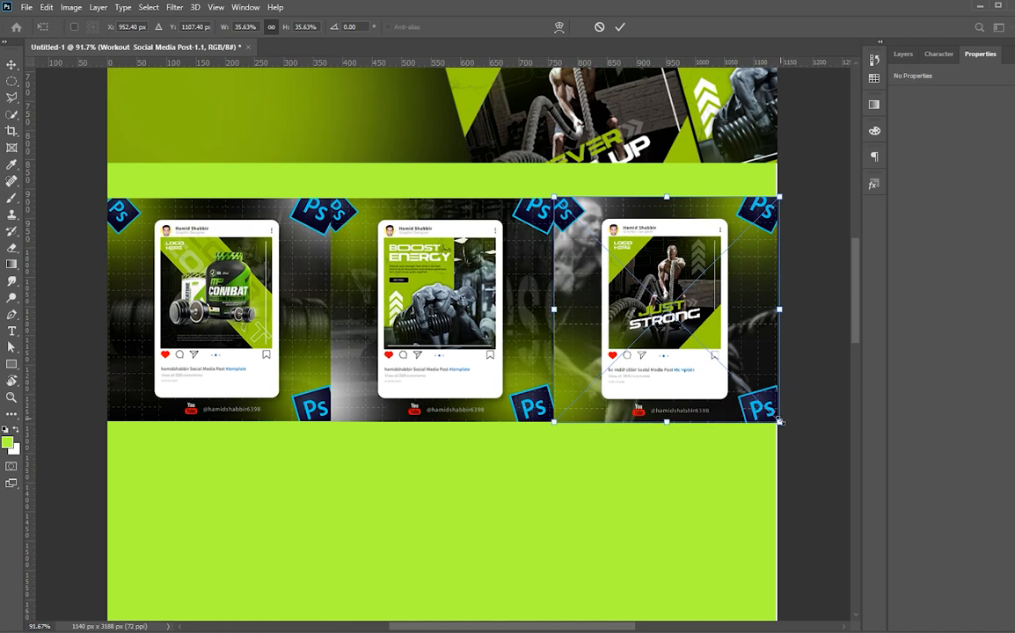
pyautogui.click(779, 423)
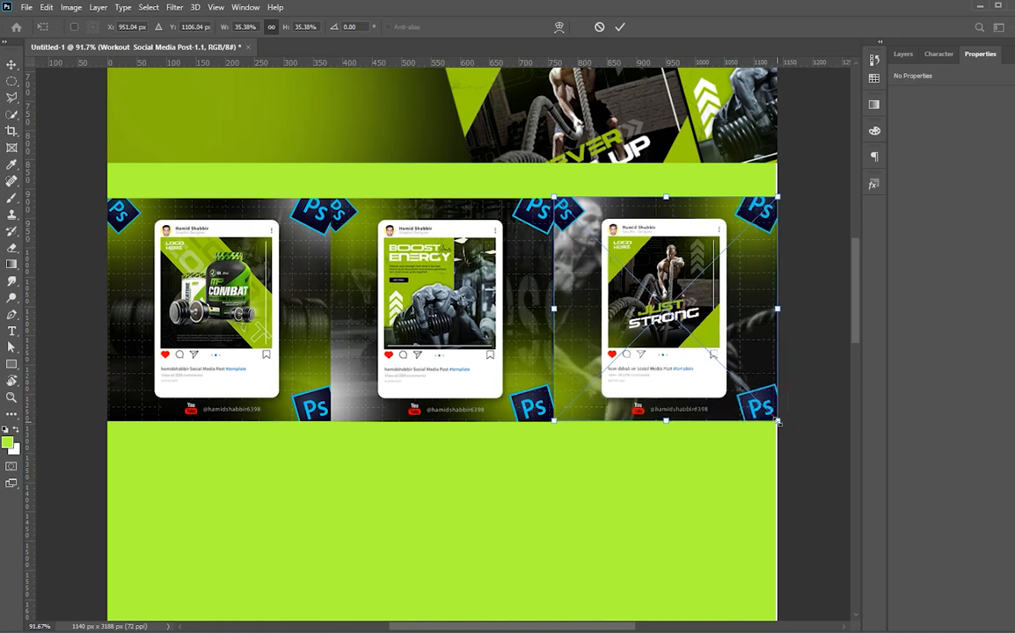
pyautogui.press('Return')
pyautogui.press('Down')
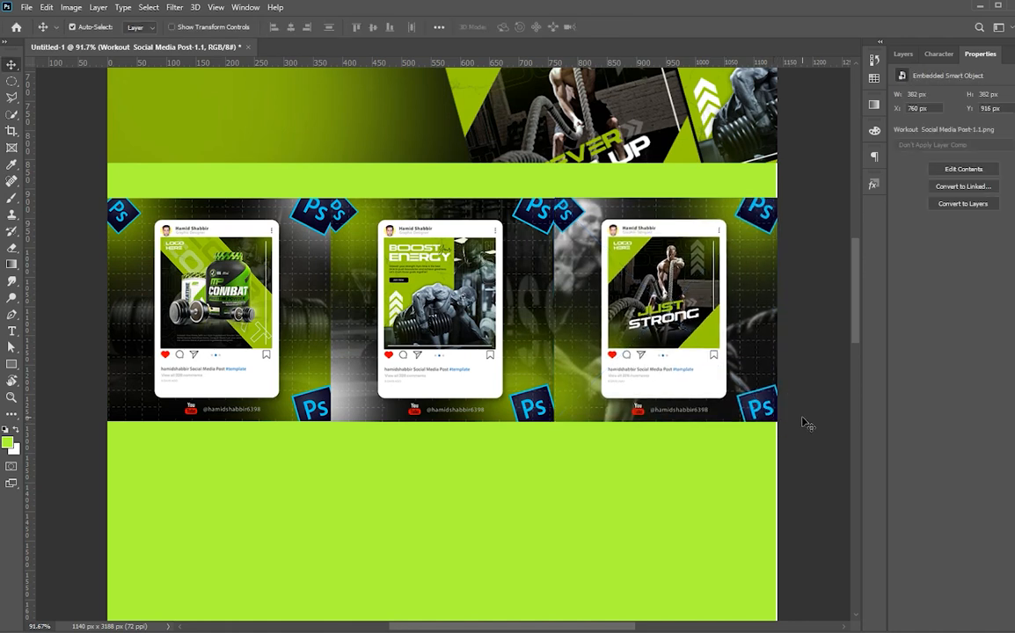
# Place Workout Social Media Post 3-1 and 2-1 side by side in a second row, scaling 2-1 to about 35.24% to match the column
pyautogui.click(476, 494)
pyautogui.scroll(-6, 476, 494)
pyautogui.moveTo(484, 496); pyautogui.dragTo(509, 421)
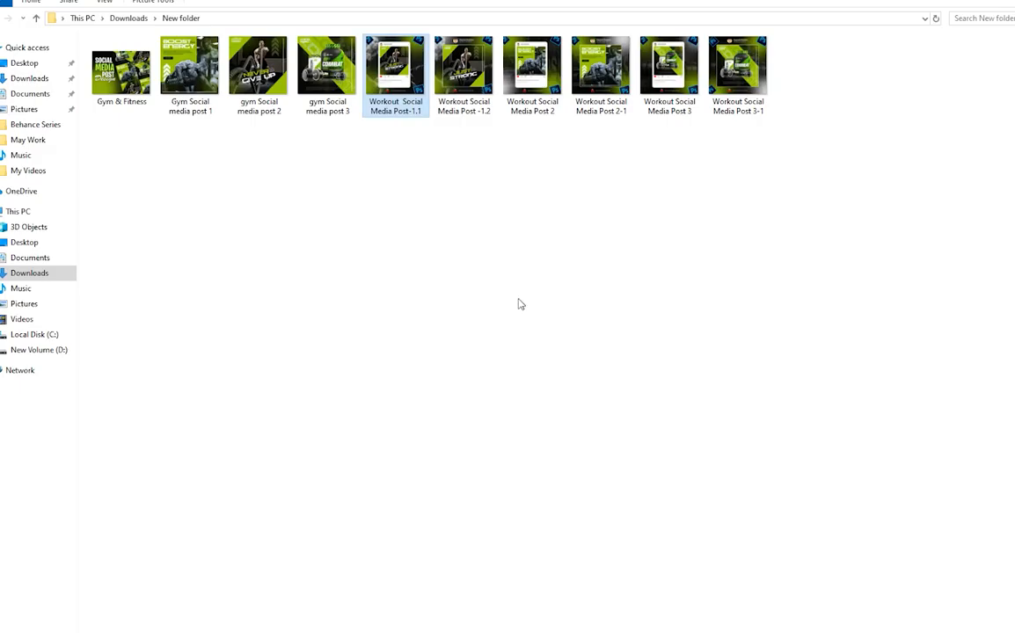
pyautogui.click(456, 267)
pyautogui.moveTo(676, 69); pyautogui.dragTo(684, 234)
pyautogui.moveTo(740, 71); pyautogui.dragTo(752, 138)
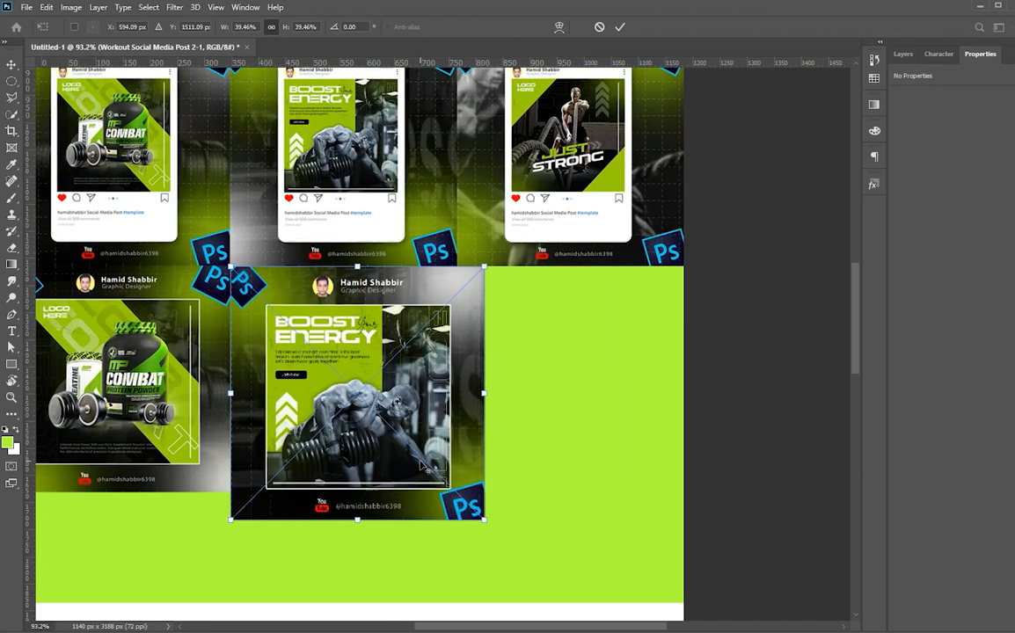
pyautogui.moveTo(486, 524); pyautogui.dragTo(452, 503)
pyautogui.press('Return')
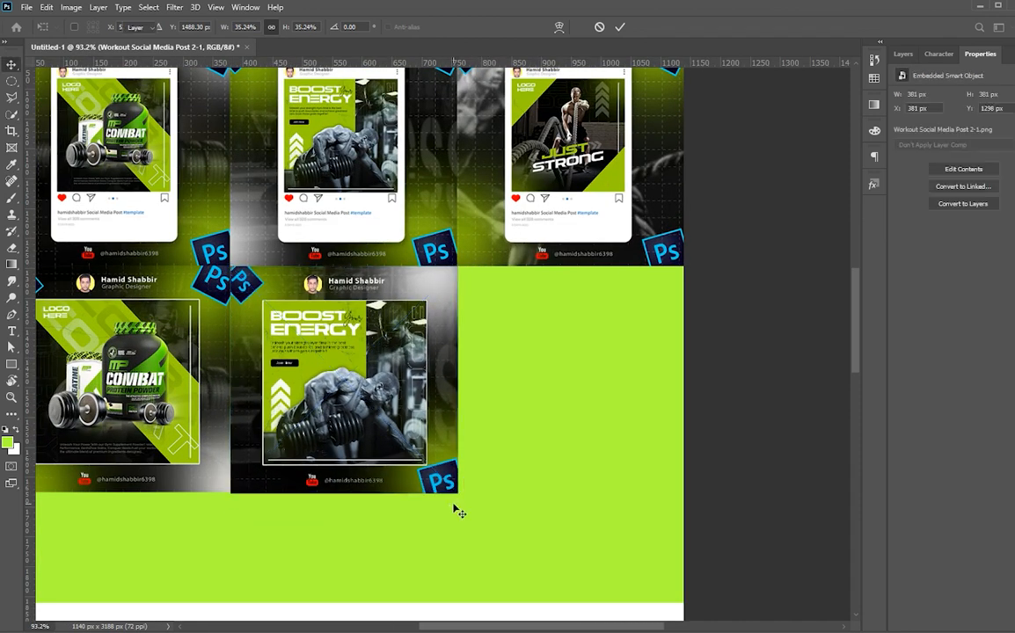
# Place Workout Social Media Post -1.2 in the second row's empty third spot, scaled to about 35.38%
pyautogui.moveTo(440, 421); pyautogui.dragTo(267, 412)
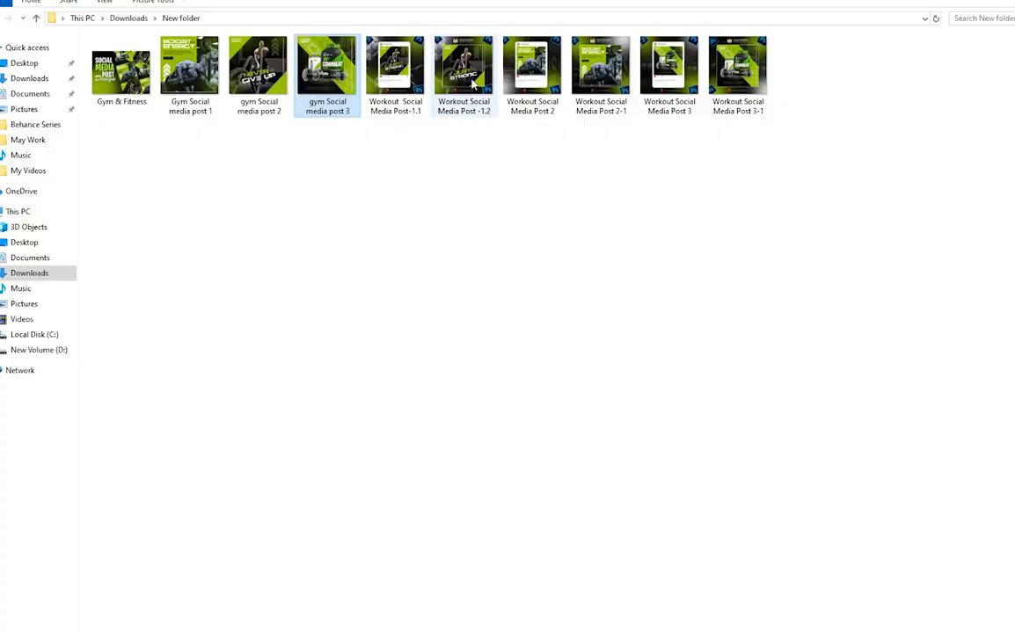
pyautogui.moveTo(464, 65); pyautogui.dragTo(460, 154)
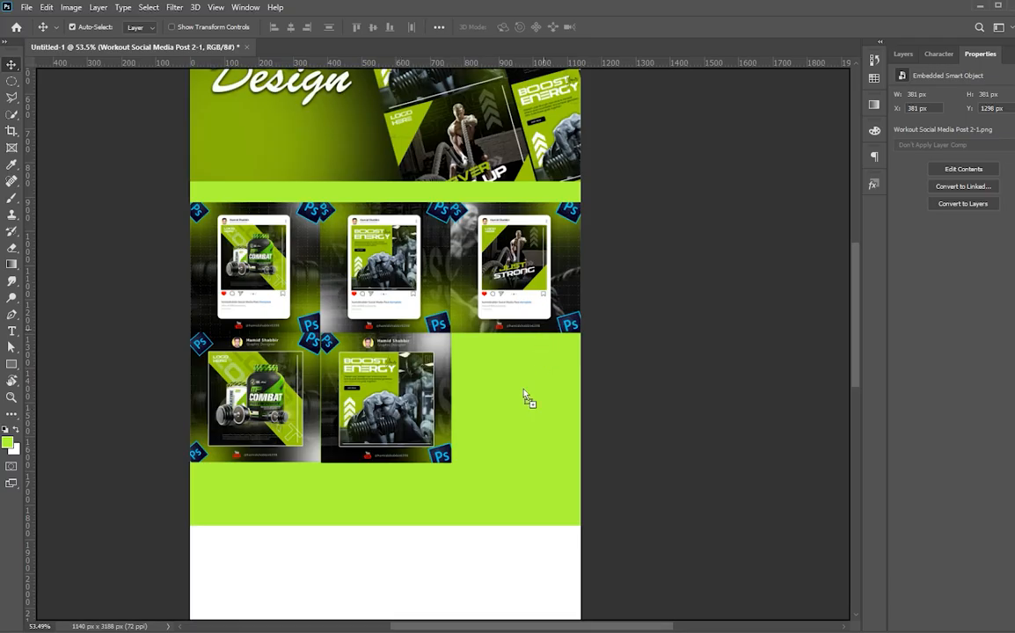
pyautogui.moveTo(524, 397); pyautogui.dragTo(539, 421)
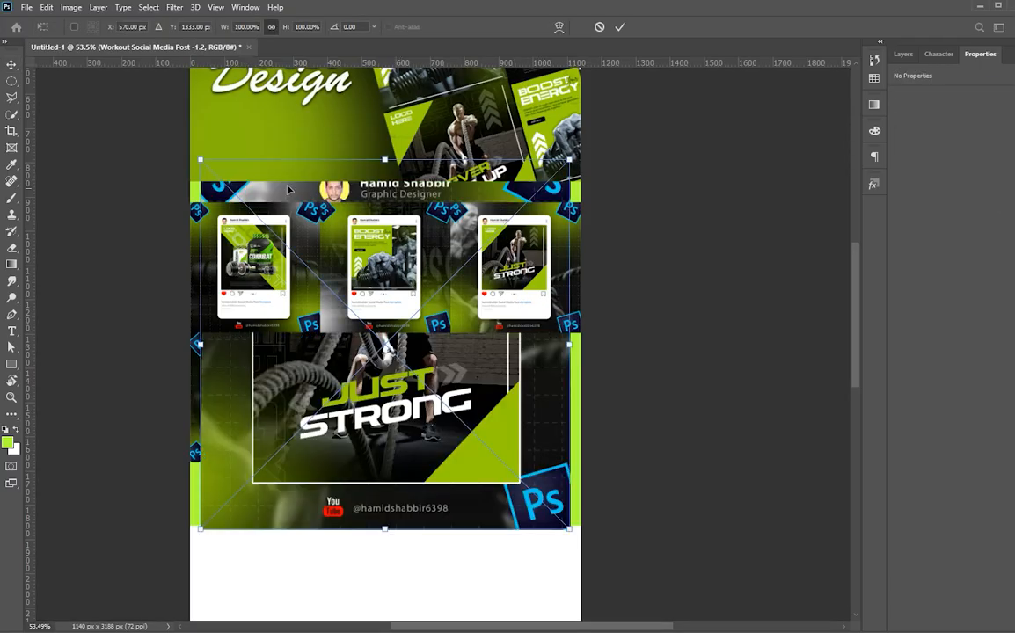
pyautogui.moveTo(197, 162); pyautogui.dragTo(302, 264)
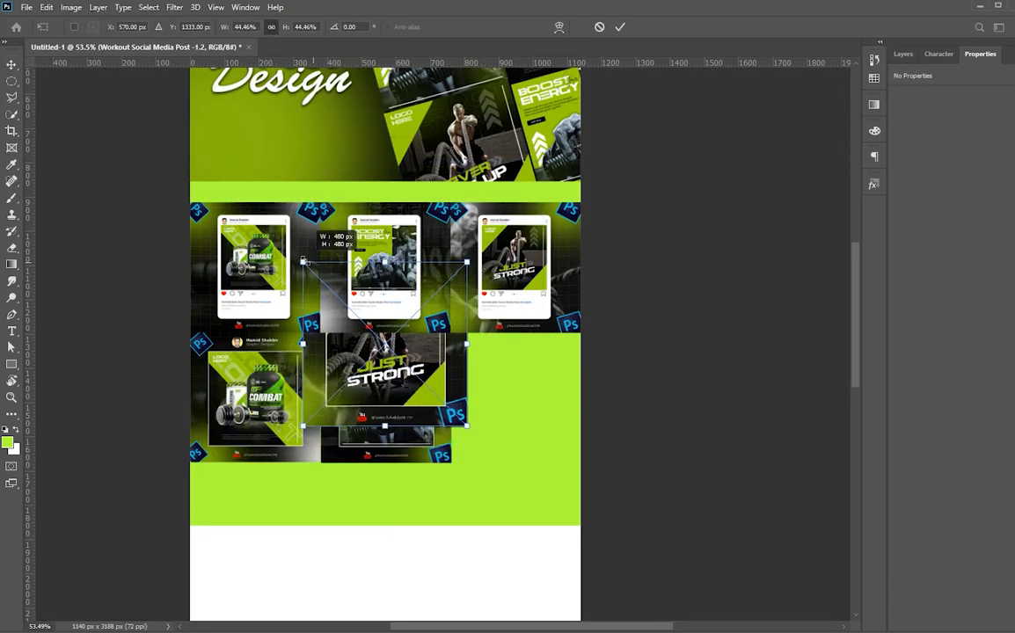
pyautogui.moveTo(637, 459); pyautogui.dragTo(632, 452)
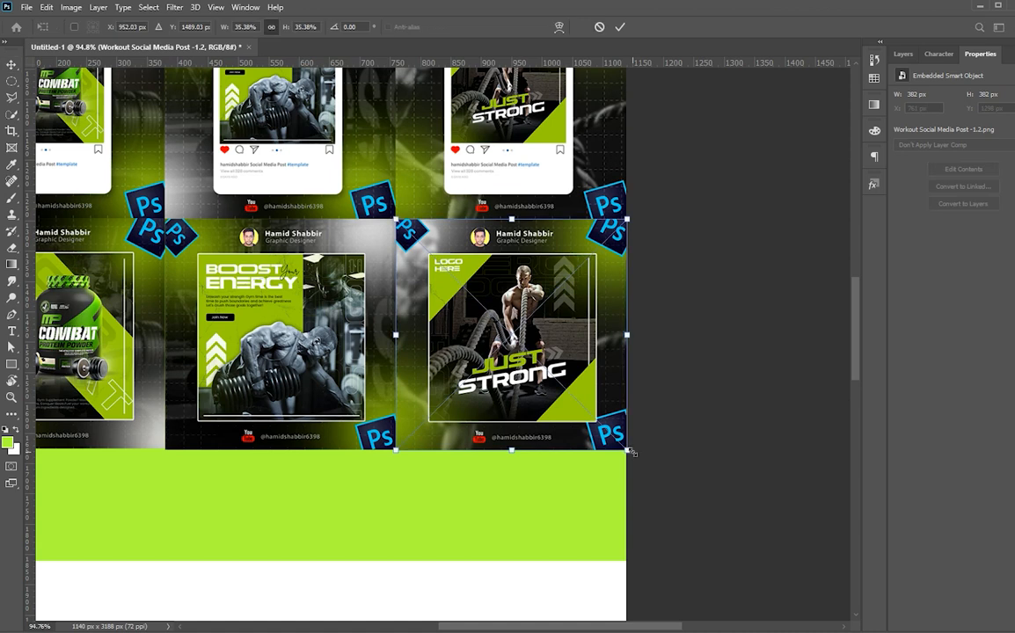
pyautogui.press('Return')
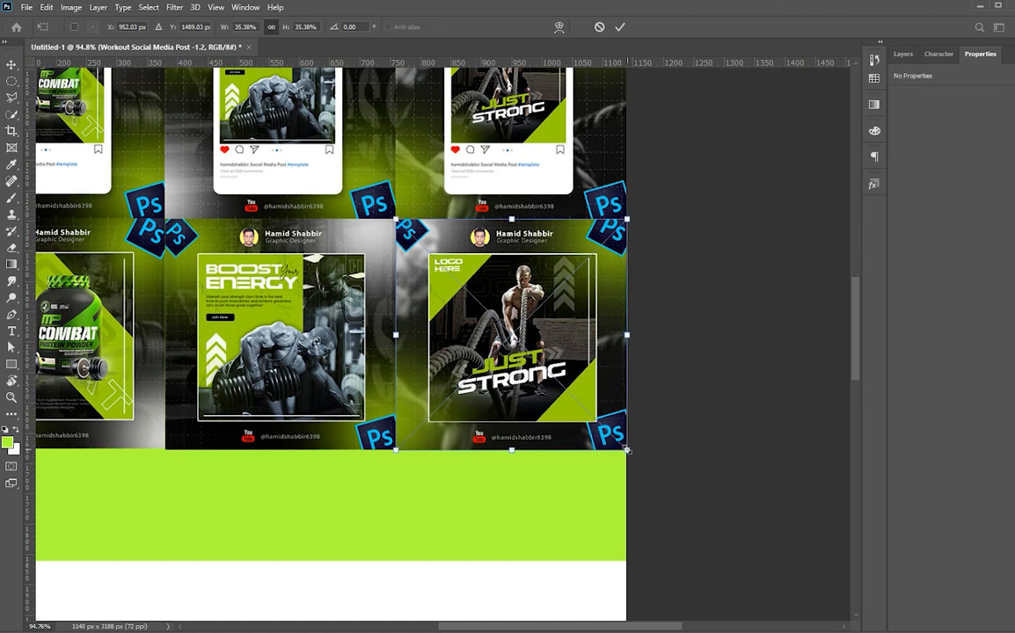
# Refit the newly placed Just Strong post to 382 px wide and nudge it to Y 1297 px in the second row
pyautogui.moveTo(626, 450); pyautogui.dragTo(624, 448)
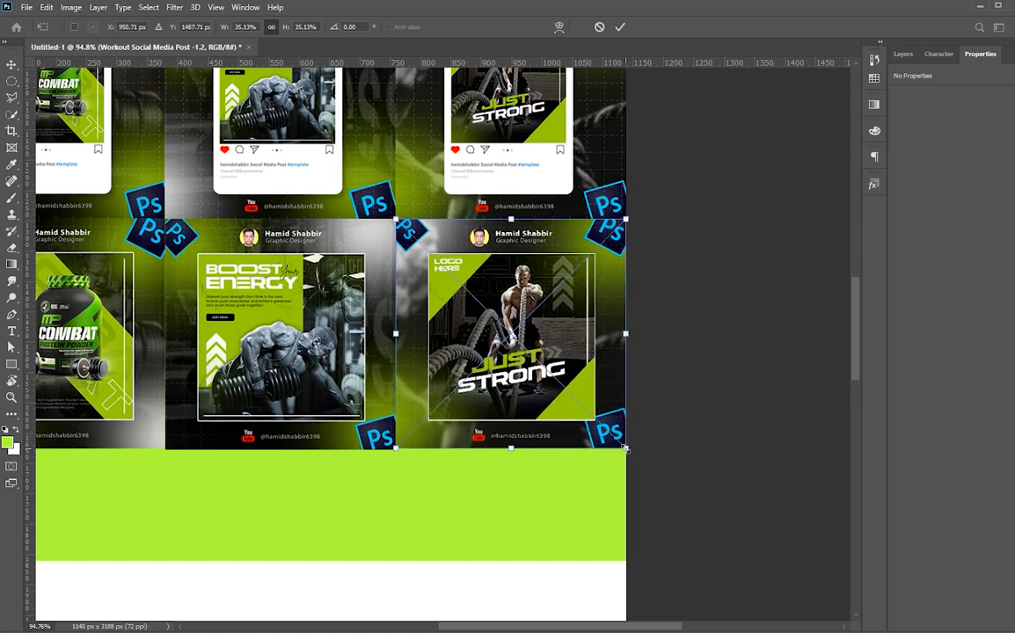
pyautogui.press('Return')
pyautogui.hotkey('ctrl', 't')
pyautogui.moveTo(625, 449); pyautogui.dragTo(627, 451)
pyautogui.press('Return')
pyautogui.press('Down')
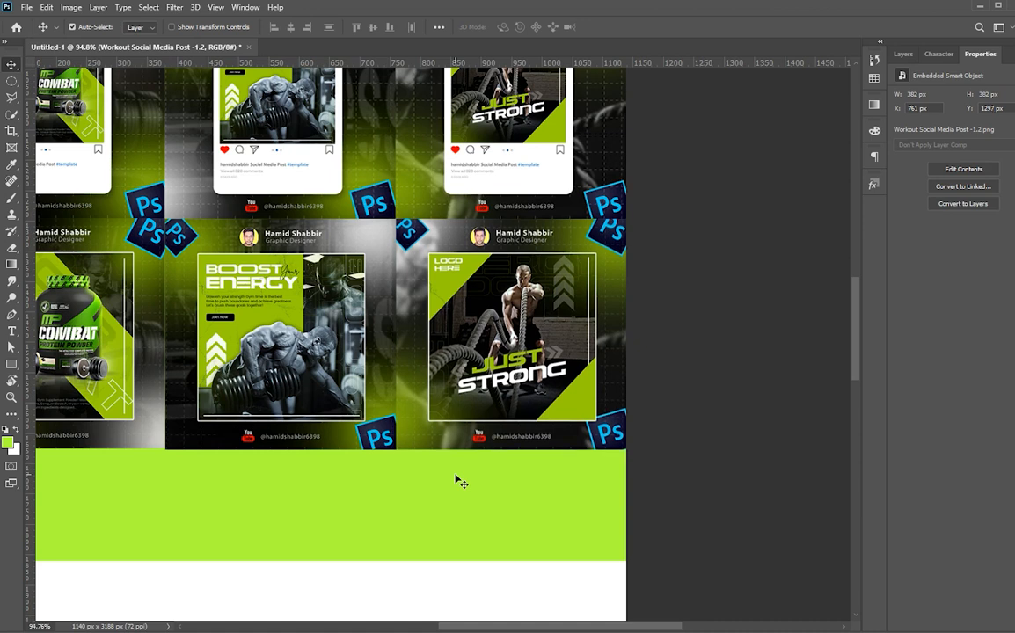
pyautogui.press('Up')
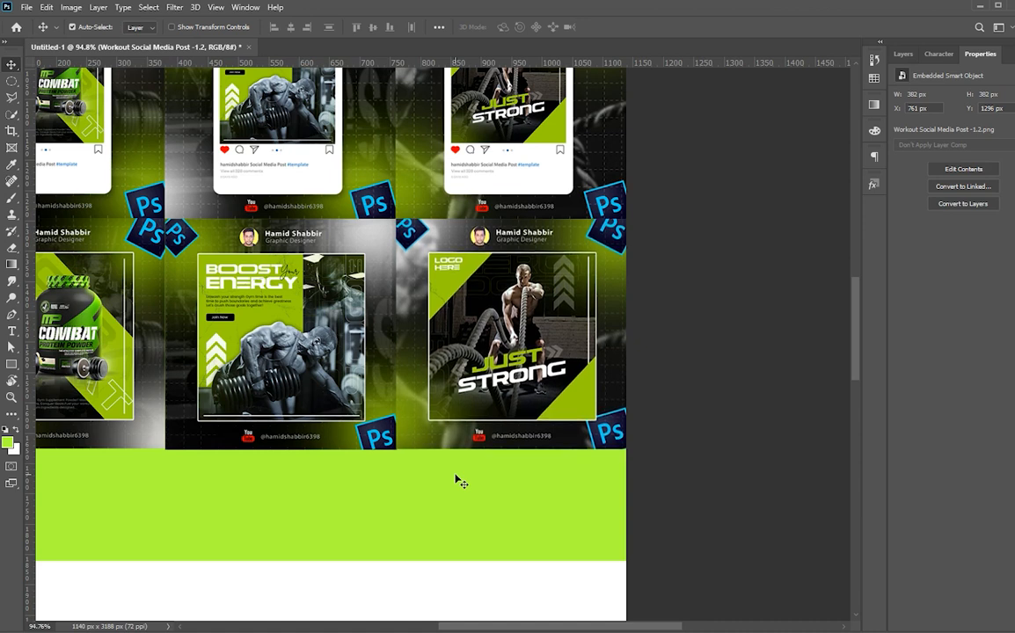
pyautogui.press('Down')
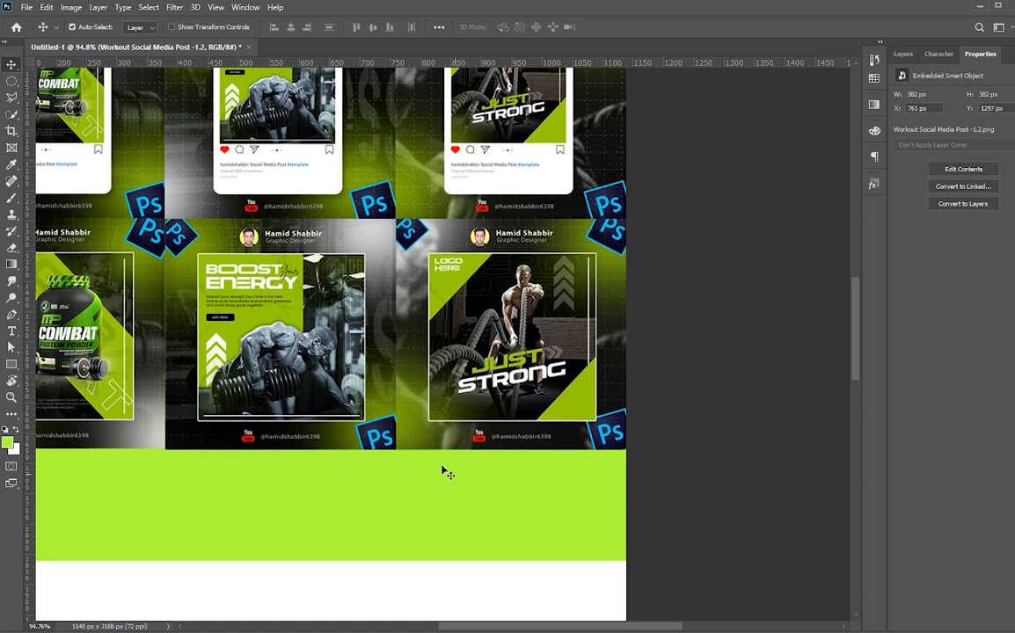
# Select all six mockup posts and move them down together to even out the green margins above and below
pyautogui.scroll(-2, 199, 486)
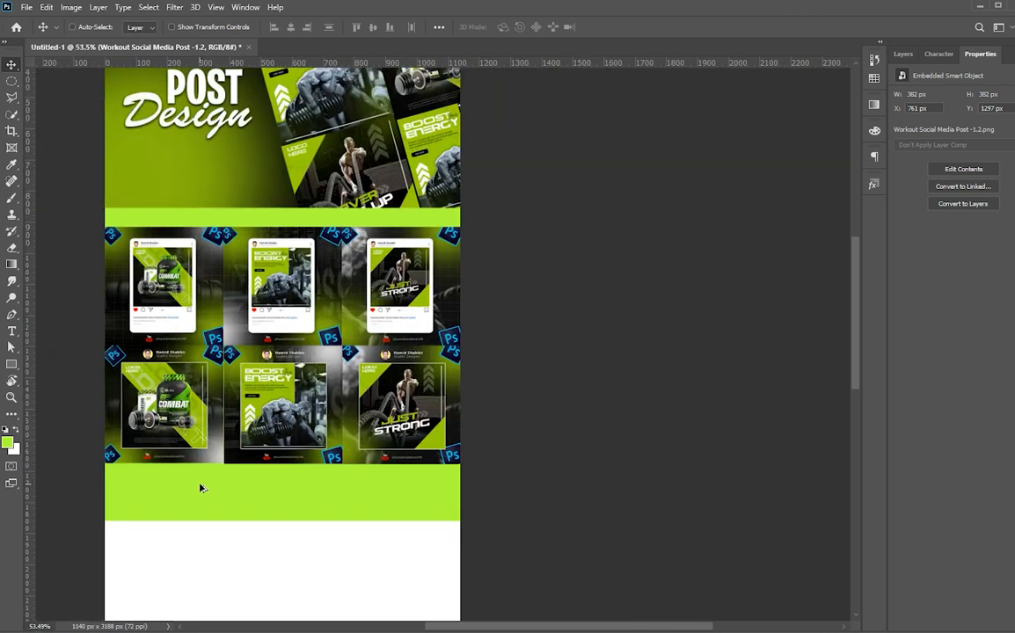
pyautogui.scroll(1, 200, 484)
pyautogui.moveTo(206, 478); pyautogui.dragTo(315, 523)
pyautogui.moveTo(155, 317); pyautogui.dragTo(604, 482)
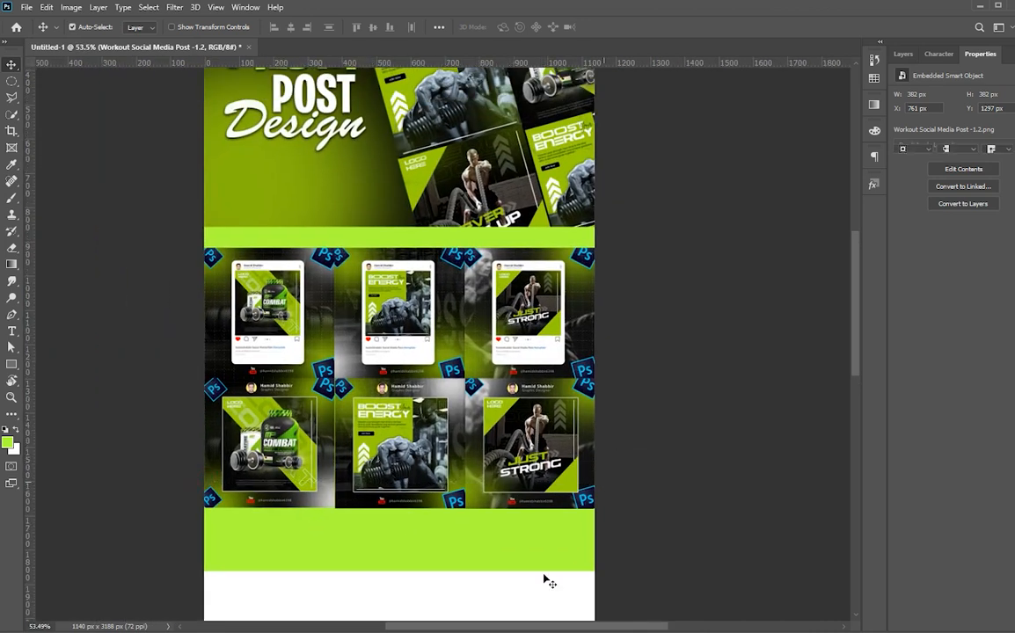
pyautogui.hotkey('shift', 'Down')
# Extend the canvas downward with the Crop tool to 4988 px high, keeping the 1140 px width
pyautogui.scroll(-5, 479, 562)
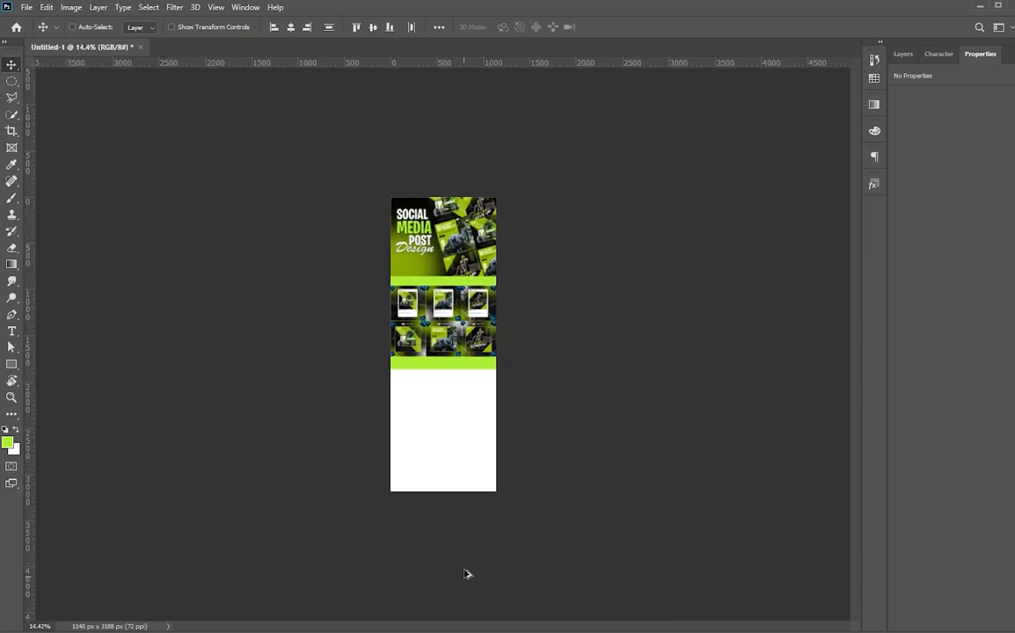
pyautogui.press('c')
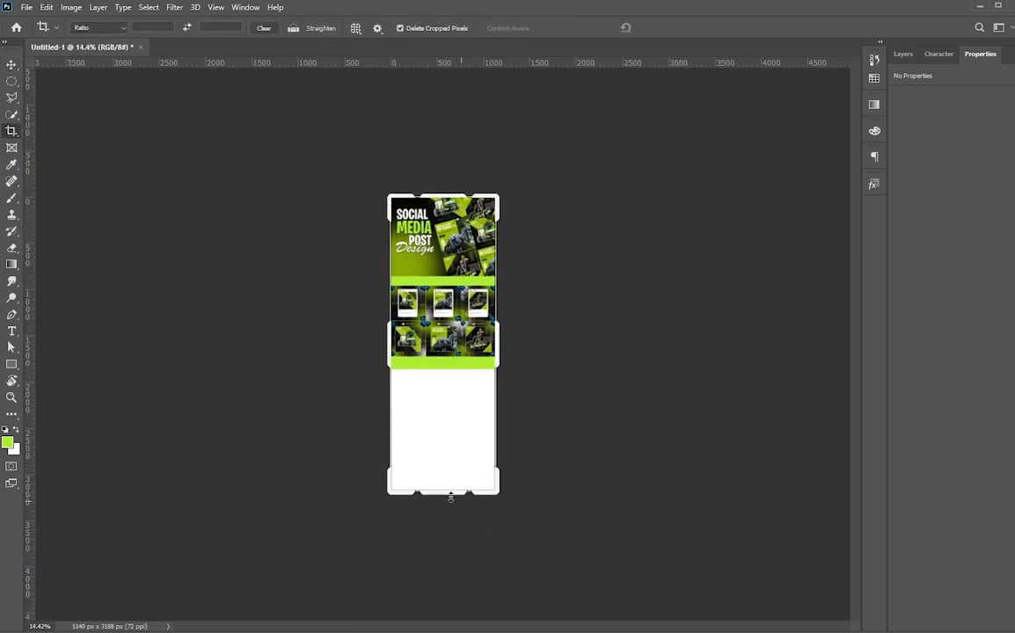
pyautogui.moveTo(445, 495); pyautogui.dragTo(445, 573)
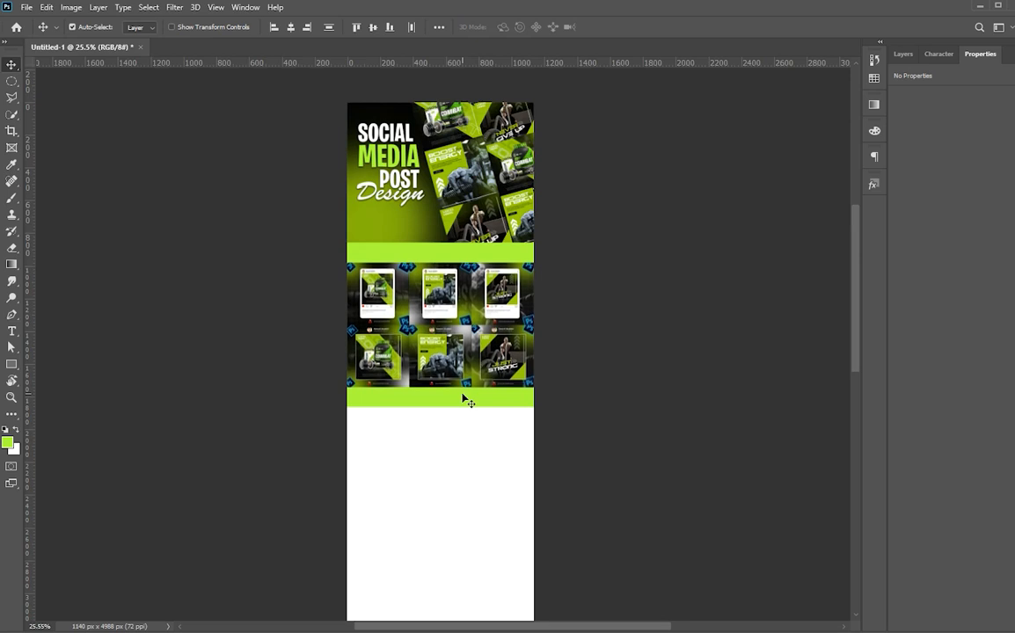
pyautogui.click(727, 437)
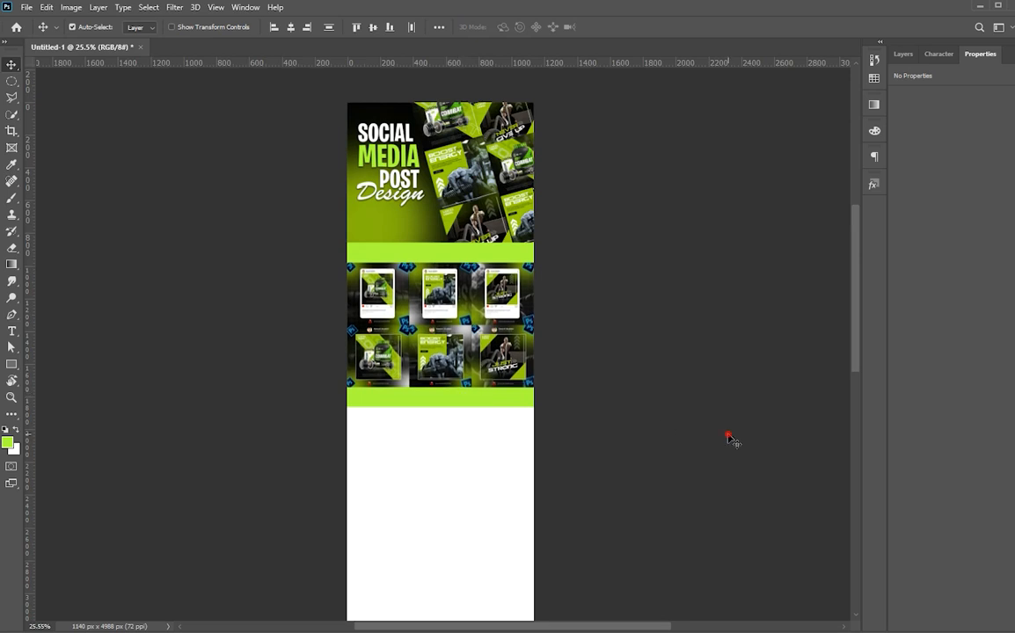
# Stretch the lime green rectangle behind the mockups down over the canvas's empty white area
pyautogui.click(453, 404)
pyautogui.hotkey('ctrl', 't')
pyautogui.scroll(-2, 455, 430)
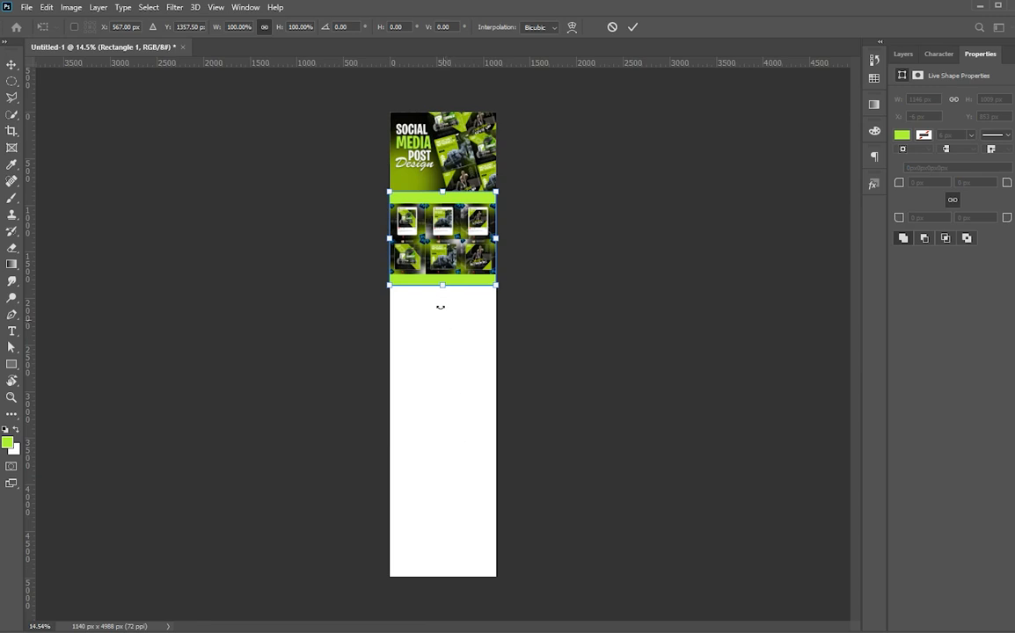
pyautogui.press('Return')
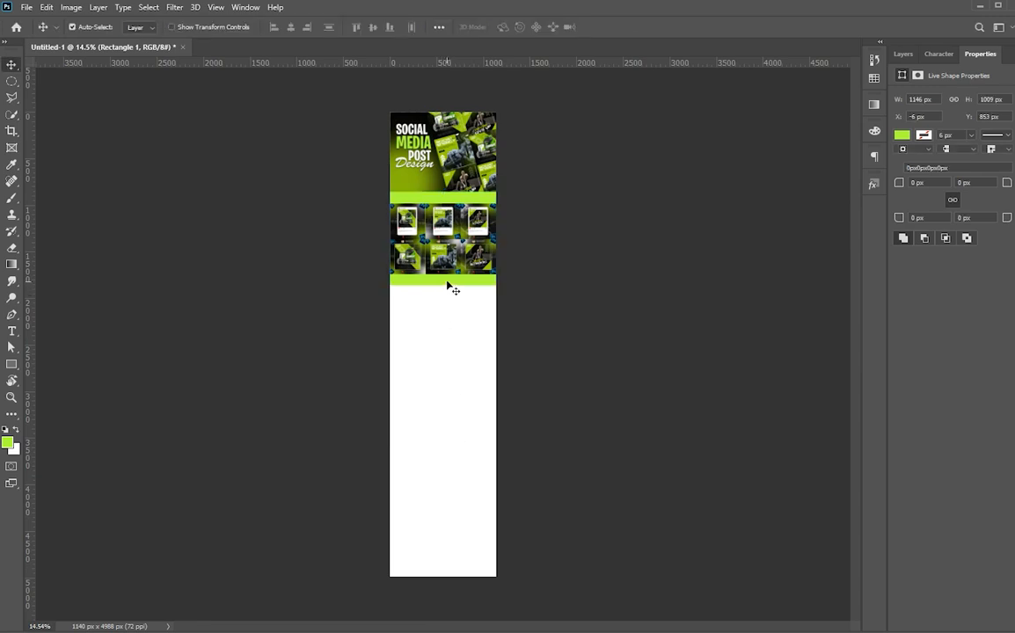
pyautogui.moveTo(451, 287); pyautogui.dragTo(442, 574)
pyautogui.hotkey('ctrl', 't')
pyautogui.press('Return')
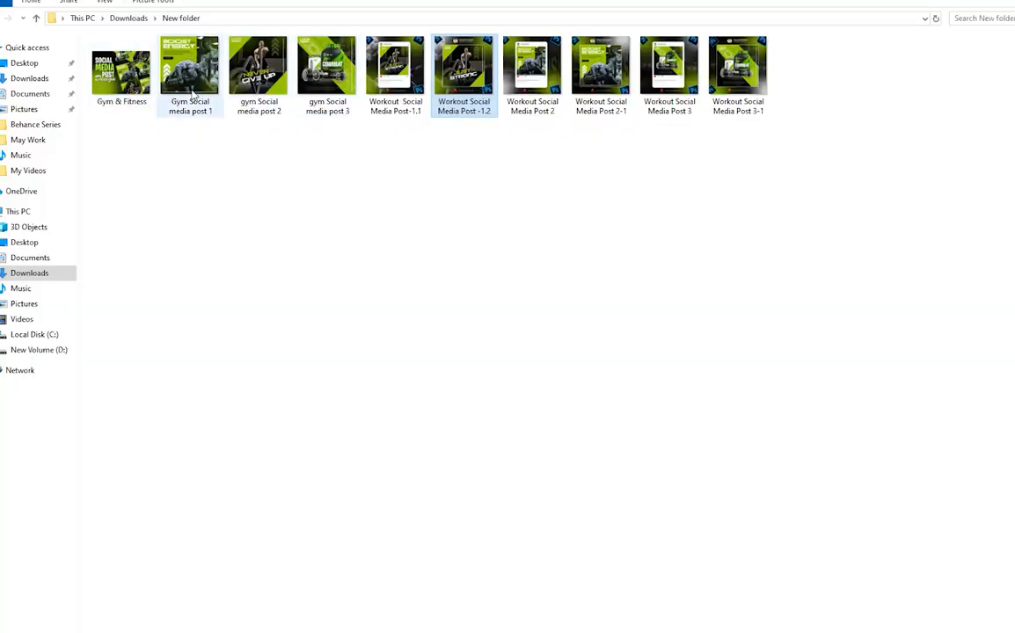
# Place "gym Social media post 3" below the mockup grid with a green gap above it, scaled to 1140 px wide at X 0, Y 1862 px
pyautogui.moveTo(267, 77); pyautogui.dragTo(476, 412)
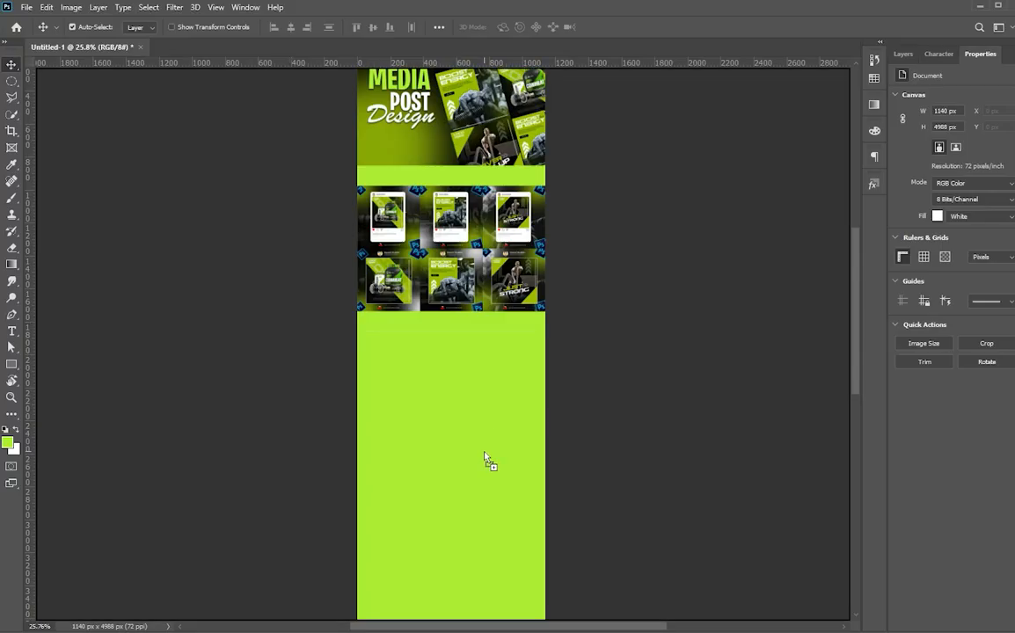
pyautogui.moveTo(489, 465); pyautogui.dragTo(479, 446)
pyautogui.moveTo(501, 357); pyautogui.dragTo(494, 433)
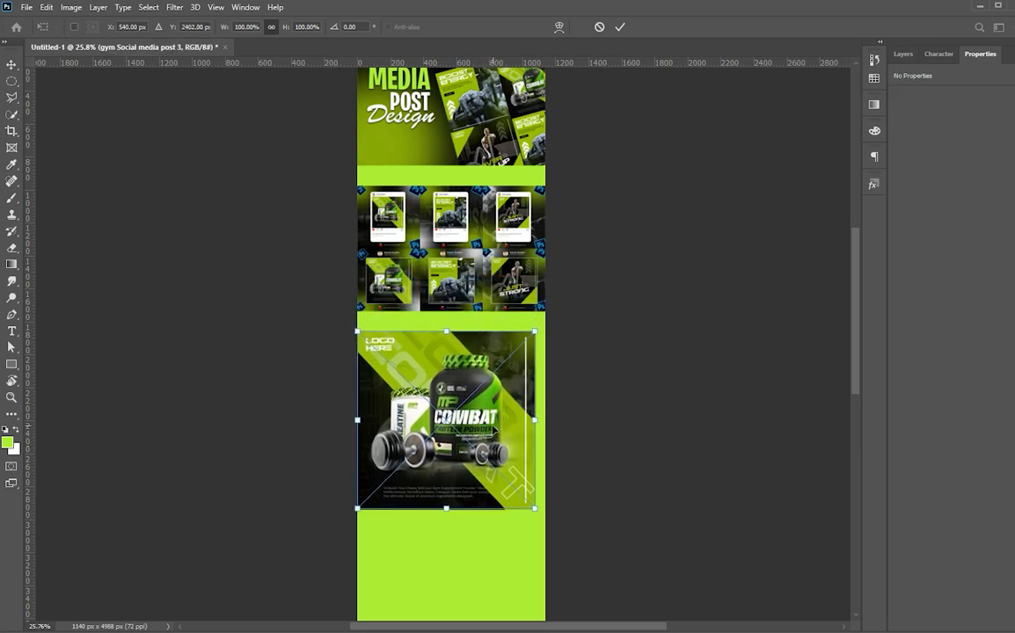
pyautogui.moveTo(536, 509); pyautogui.dragTo(545, 518)
pyautogui.press('Return')
pyautogui.keyDown('ctrl'); pyautogui.click(599, 517); pyautogui.keyUp('ctrl')
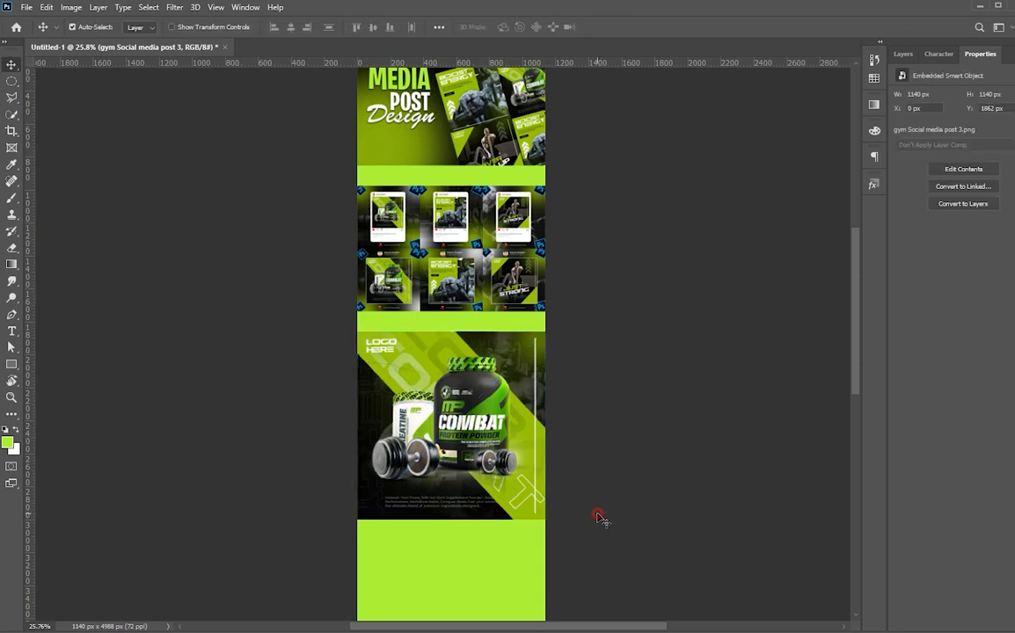
# Place "gym Social media post 2" directly beneath the Combat protein post and scale it to the full canvas width
pyautogui.scroll(-1, 447, 521)
pyautogui.scroll(3, 426, 524)
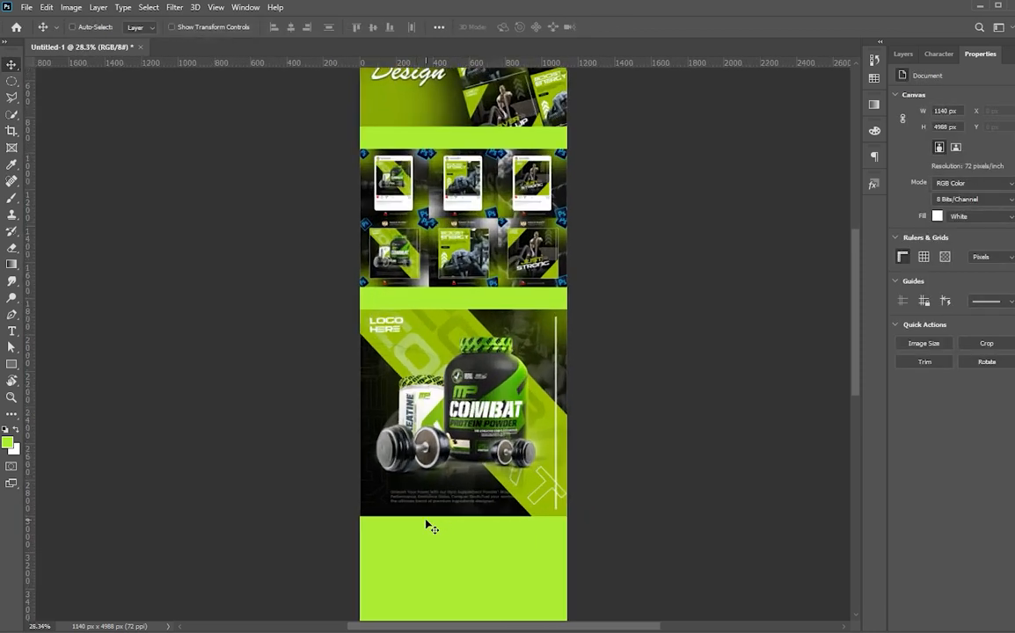
pyautogui.scroll(-1, 422, 500)
pyautogui.scroll(-4, 464, 547)
pyautogui.moveTo(393, 352); pyautogui.dragTo(502, 424)
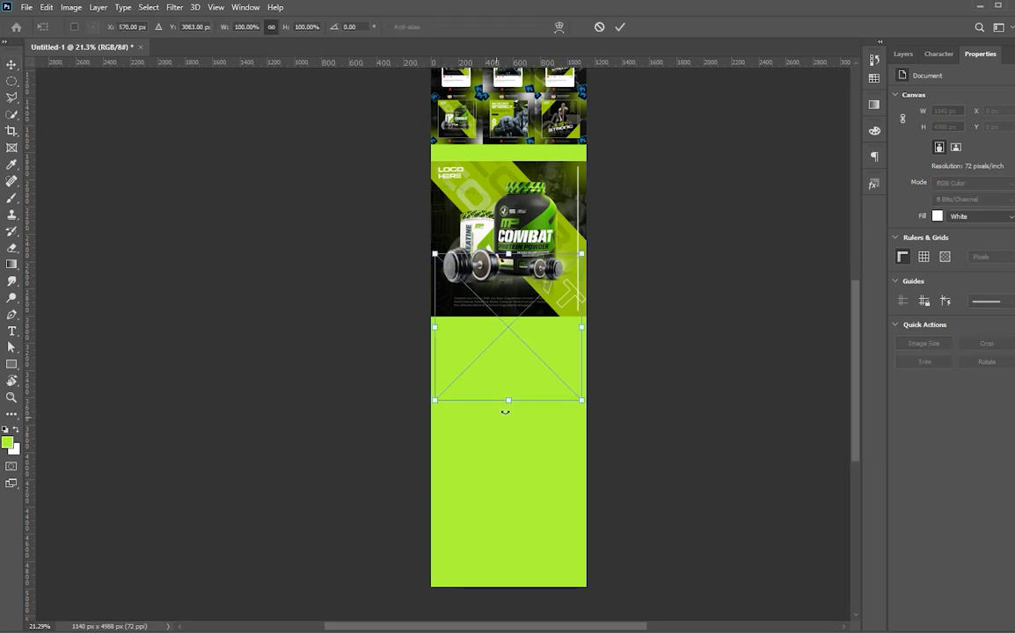
pyautogui.moveTo(537, 362); pyautogui.dragTo(533, 437)
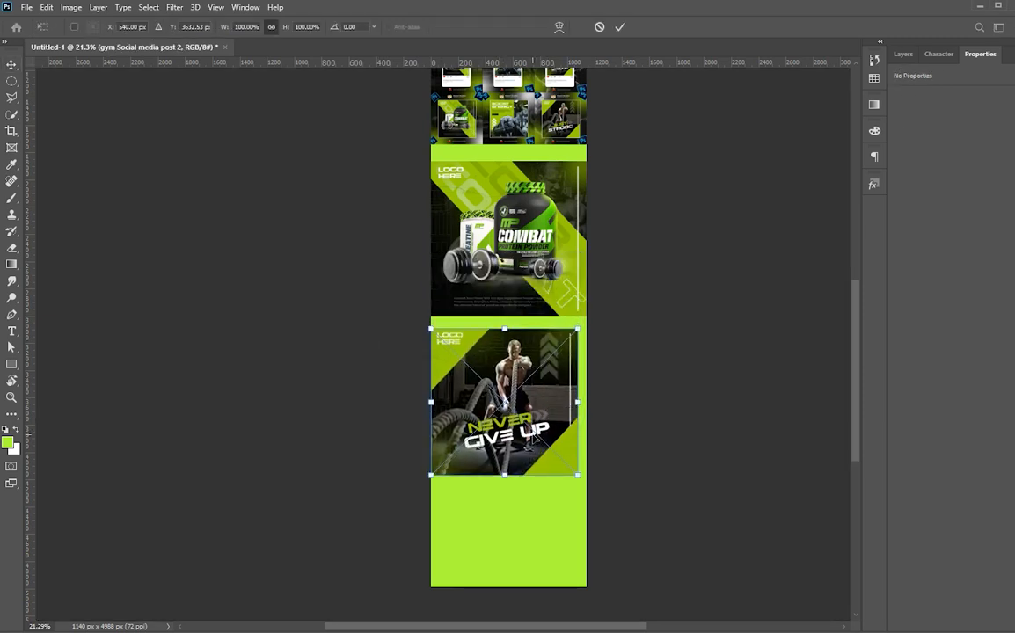
pyautogui.moveTo(578, 477); pyautogui.dragTo(583, 480)
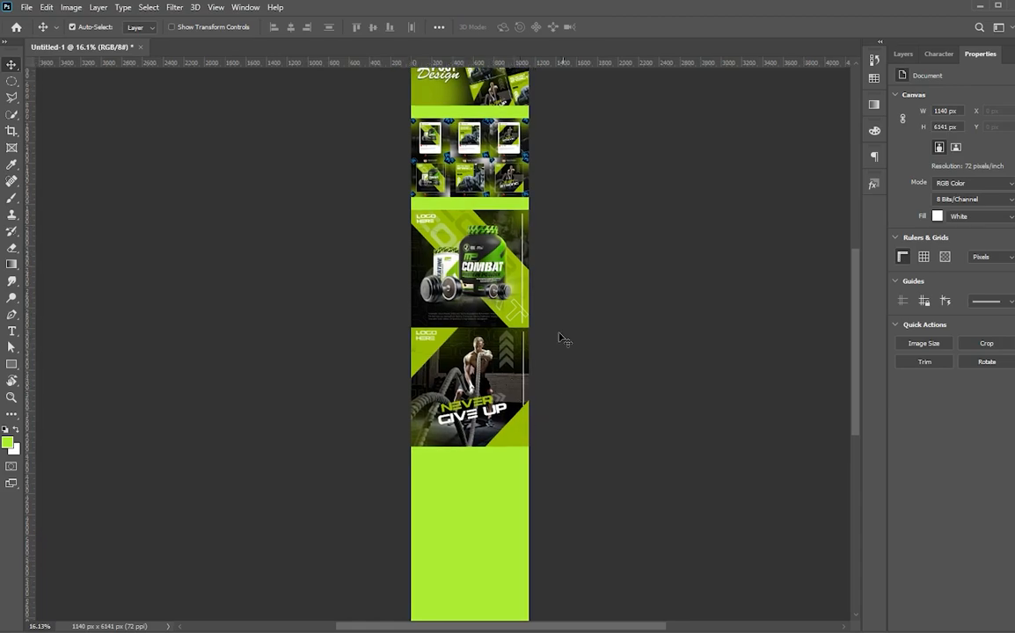
# Place "Gym Social media post 1" from the file folder directly beneath the Never Give Up post, scaled to about 1148 px wide
pyautogui.hotkey('alt', 'Tab')
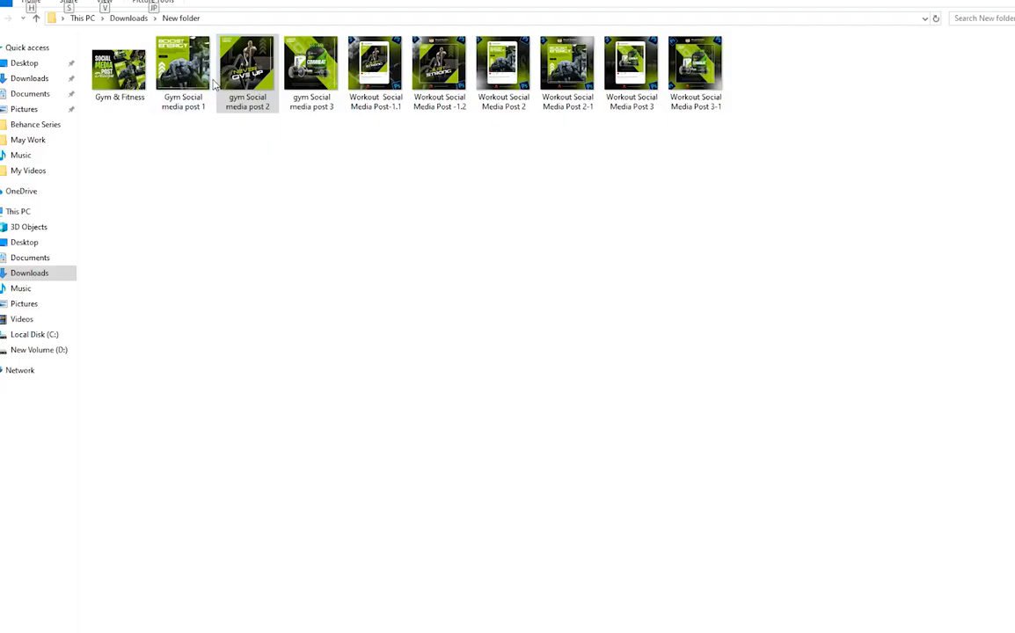
pyautogui.moveTo(186, 69); pyautogui.dragTo(355, 263)
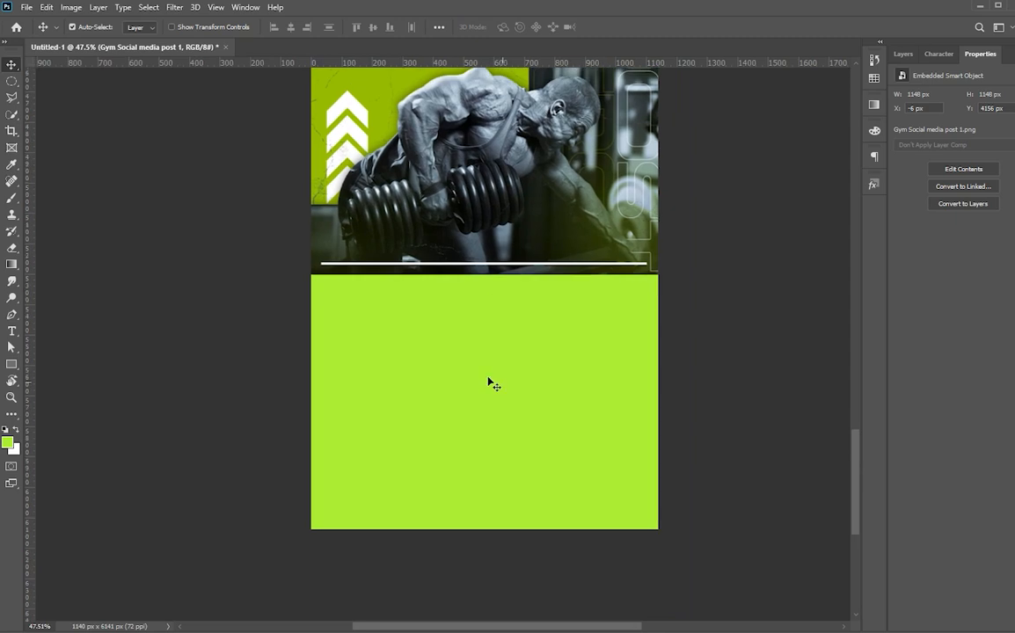
pyautogui.click(203, 309)
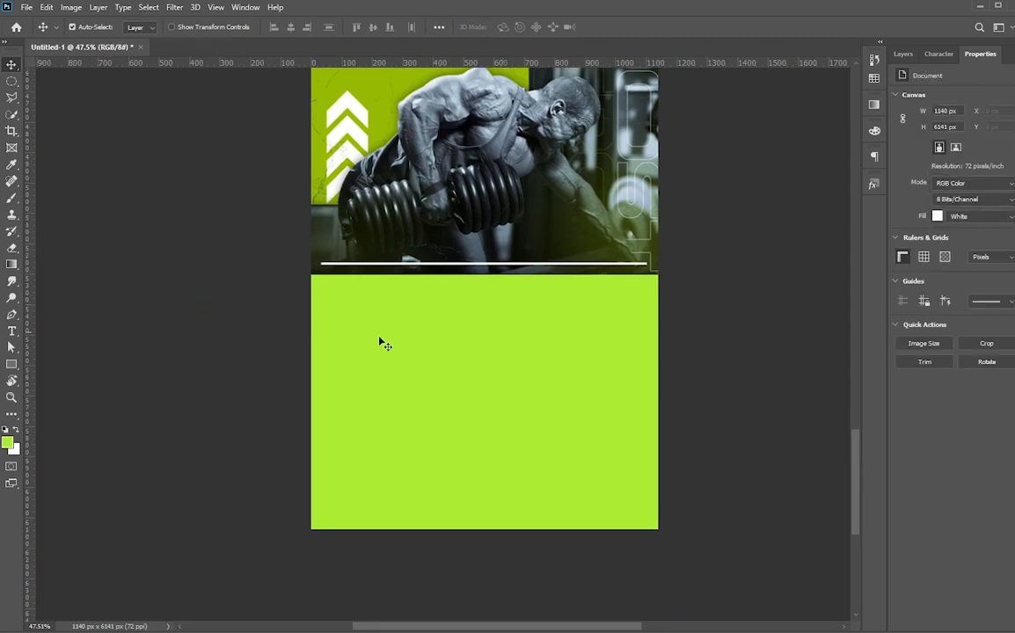
# Add the text "Thanks" in black on the empty green area below the posts and enlarge it to about 207 pt
pyautogui.press('t')
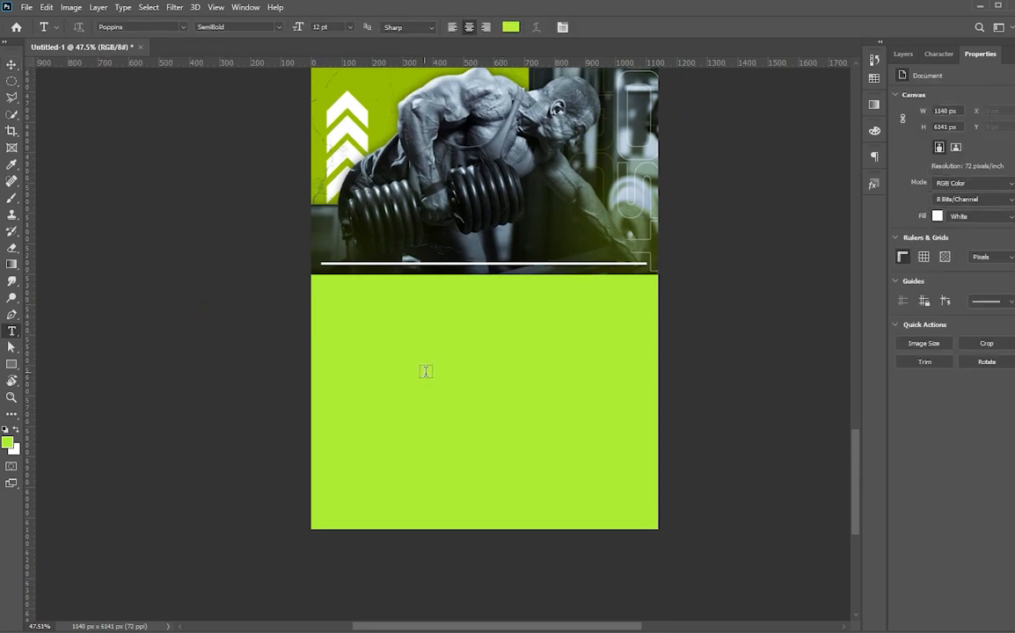
pyautogui.click(509, 27)
pyautogui.moveTo(756, 438); pyautogui.dragTo(687, 556)
pyautogui.click(974, 357)
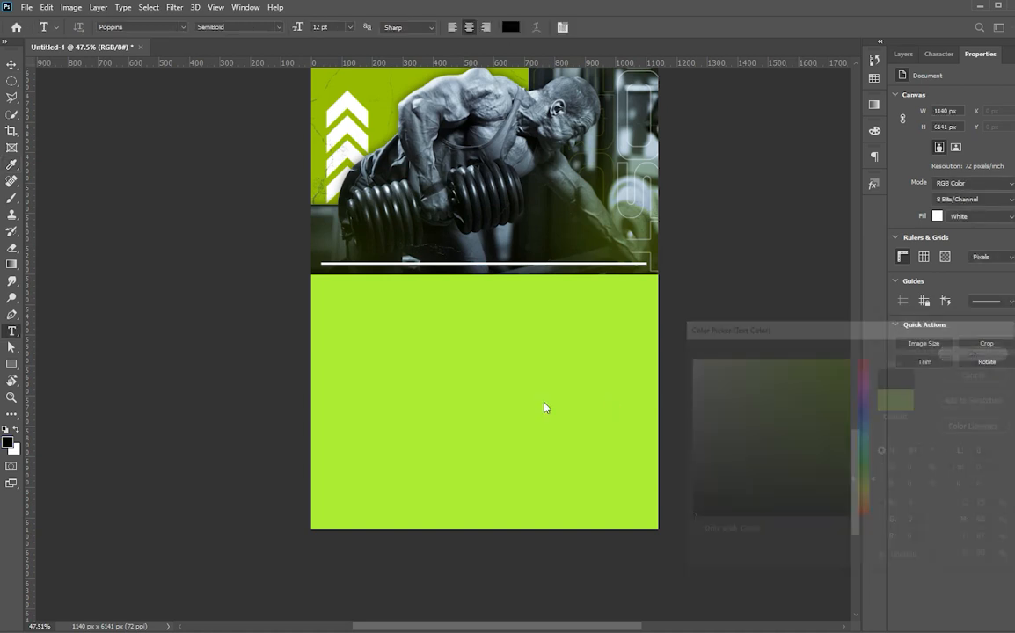
pyautogui.click(468, 394)
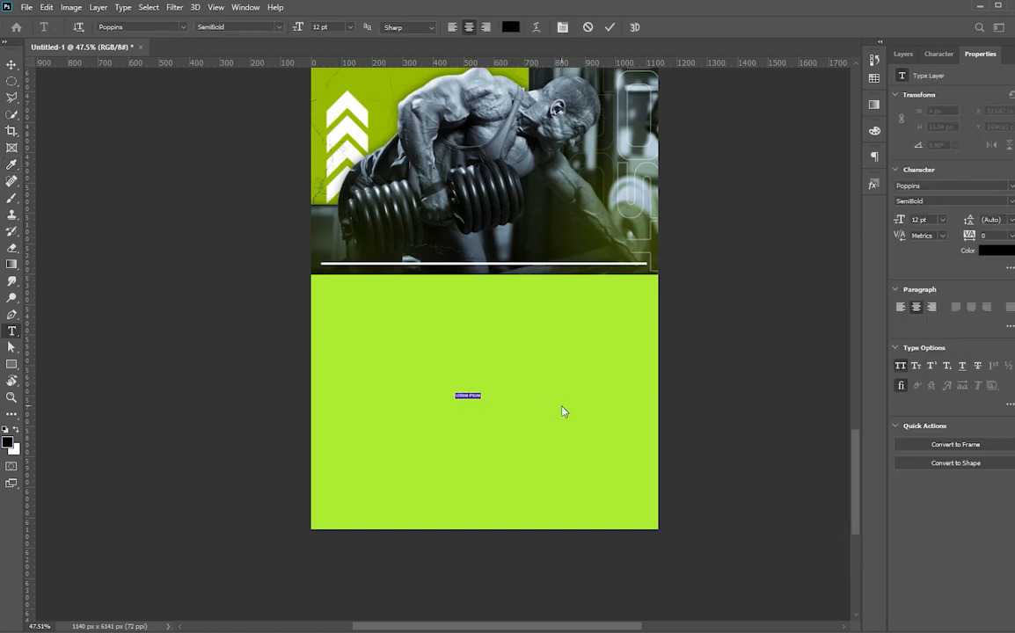
pyautogui.write('Thanks')
pyautogui.hotkey('ctrl', 'Return')
pyautogui.hotkey('ctrl', 't')
pyautogui.moveTo(474, 399); pyautogui.dragTo(587, 477)
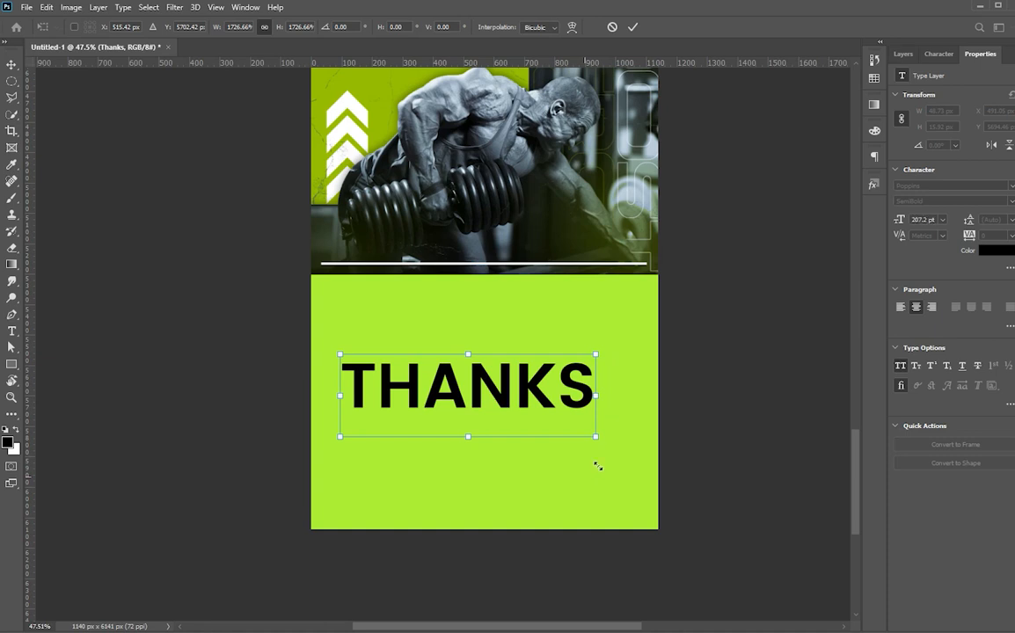
pyautogui.moveTo(519, 405)
pyautogui.mouseDown()
pyautogui.moveTo(537, 390)
pyautogui.moveTo(528, 385)
pyautogui.moveTo(527, 399)
pyautogui.mouseUp()
pyautogui.press('Return')
# Try the Space Age Regular font on the THANKS text and scale it down to about 192 pt
pyautogui.click(938, 54)
pyautogui.click(960, 78)
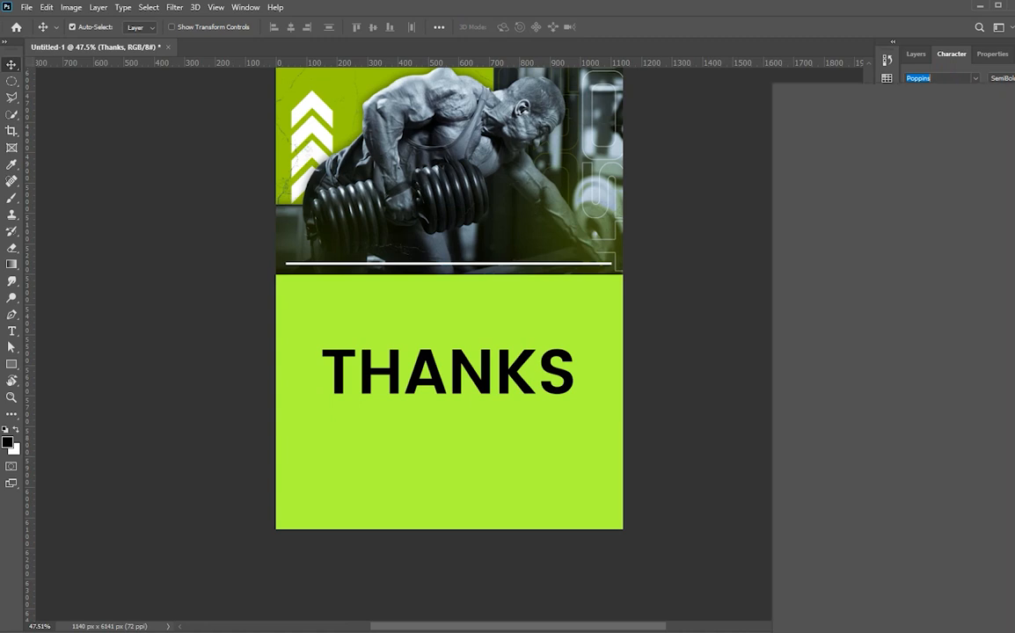
pyautogui.write('b')
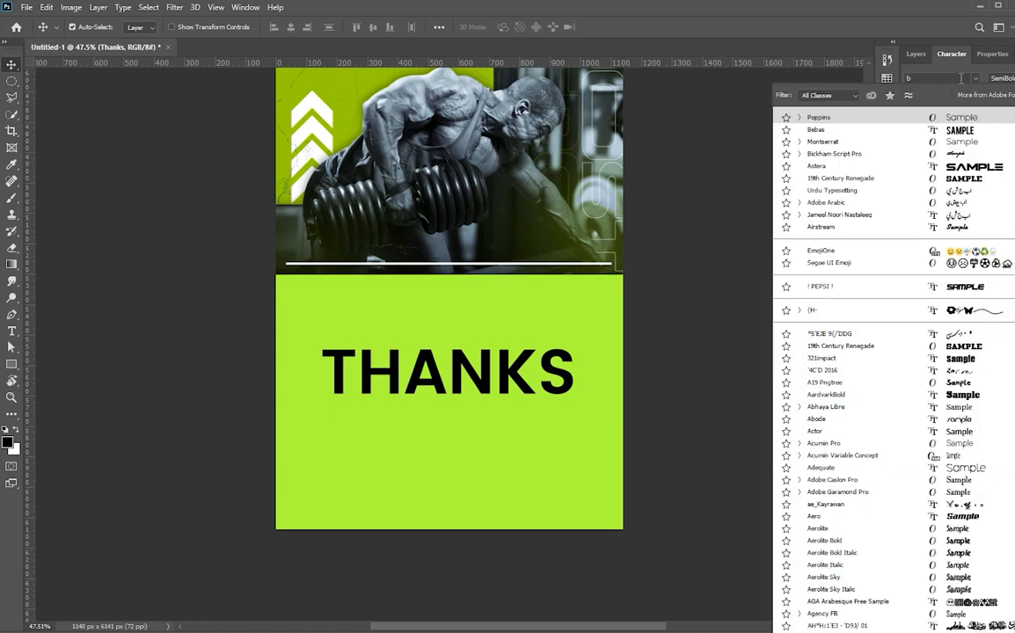
pyautogui.write('eb')
pyautogui.press('BackSpace')
pyautogui.press('BackSpace')
pyautogui.press('BackSpace')
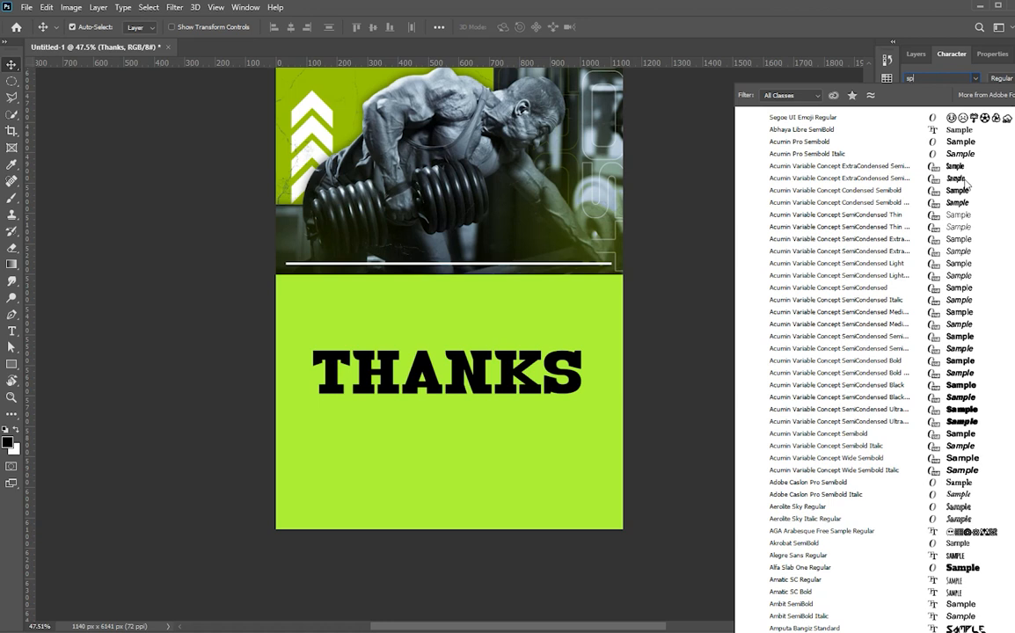
pyautogui.write('space')
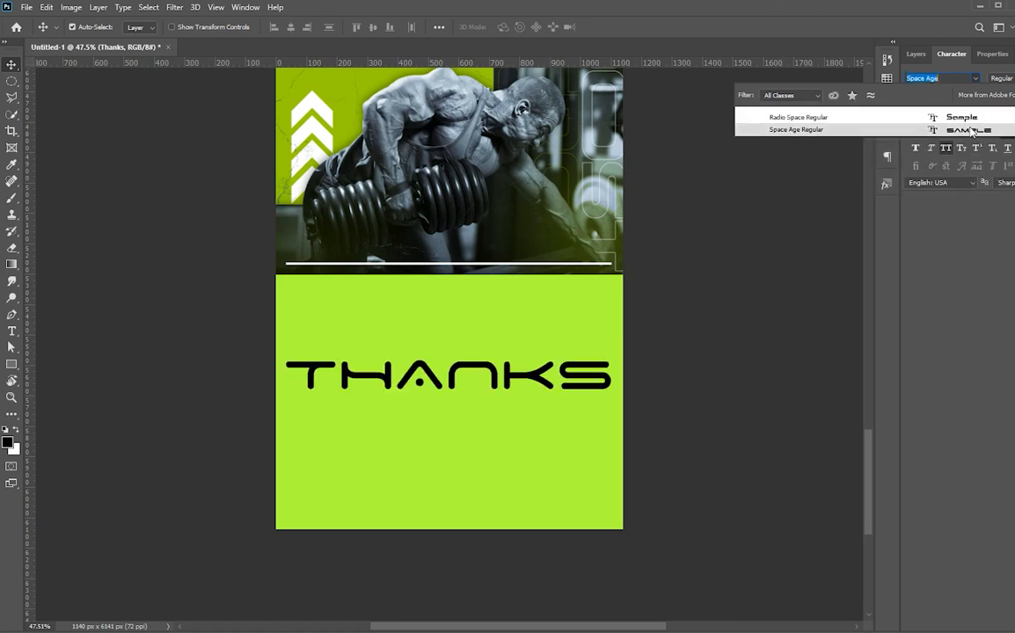
pyautogui.click(970, 130)
pyautogui.hotkey('ctrl', 't')
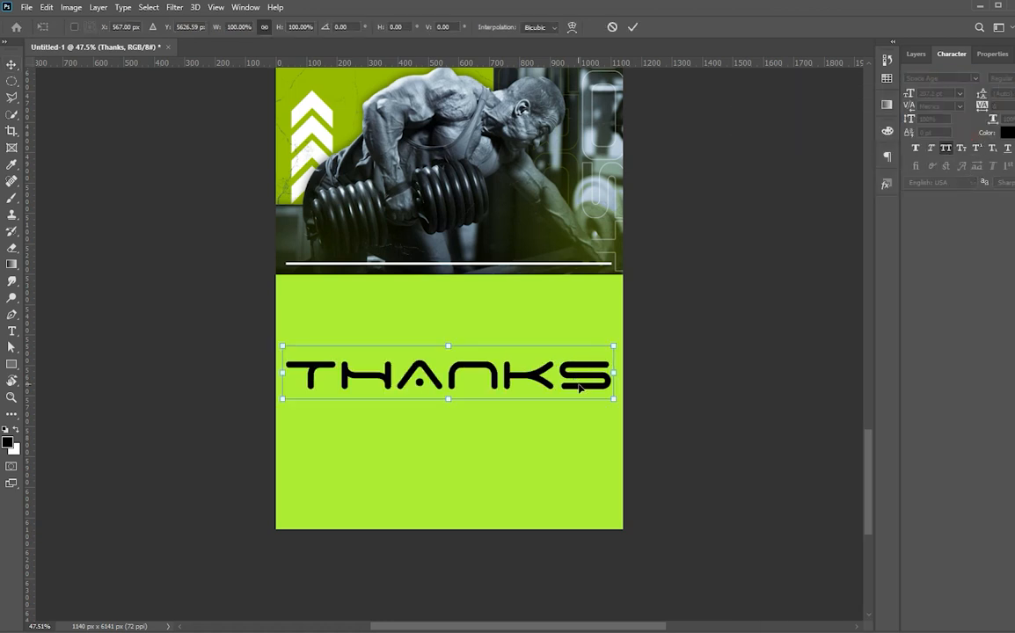
pyautogui.press('Return')
# Set the THANKS text in Astera Regular and scale it down to about 141 pt so it fits inside the canvas
pyautogui.click(937, 79)
pyautogui.click(773, 103)
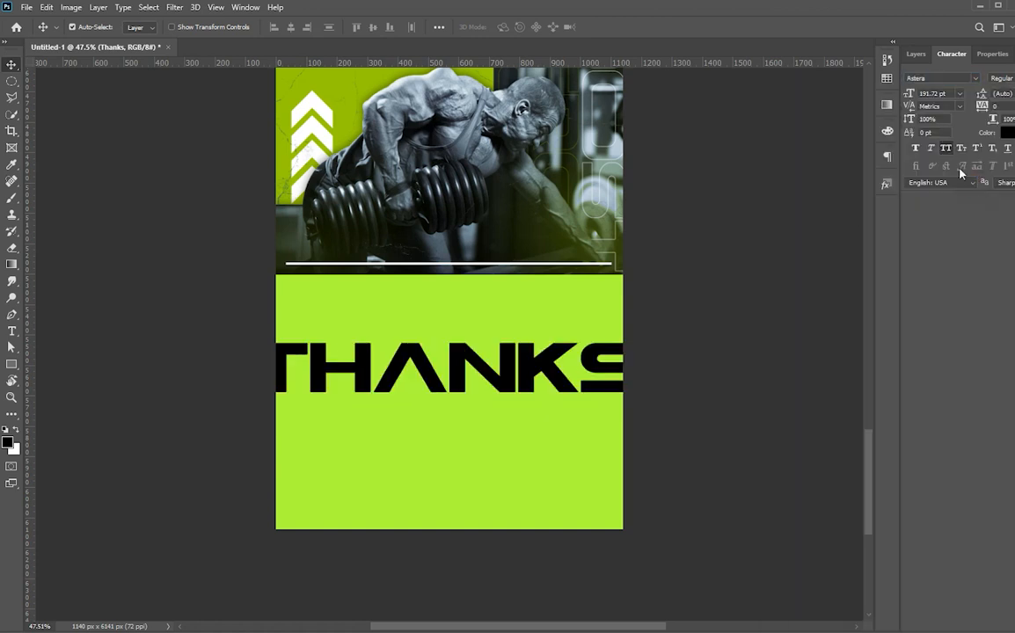
pyautogui.hotkey('ctrl', 't')
pyautogui.moveTo(647, 406); pyautogui.dragTo(594, 397)
pyautogui.press('Return')
# Centre the THANKS text horizontally on the canvas
pyautogui.hotkey('ctrl', 'a')
pyautogui.click(291, 28)
pyautogui.hotkey('ctrl', 'd')
pyautogui.keyDown('ctrl'); pyautogui.click(649, 323); pyautogui.keyUp('ctrl')
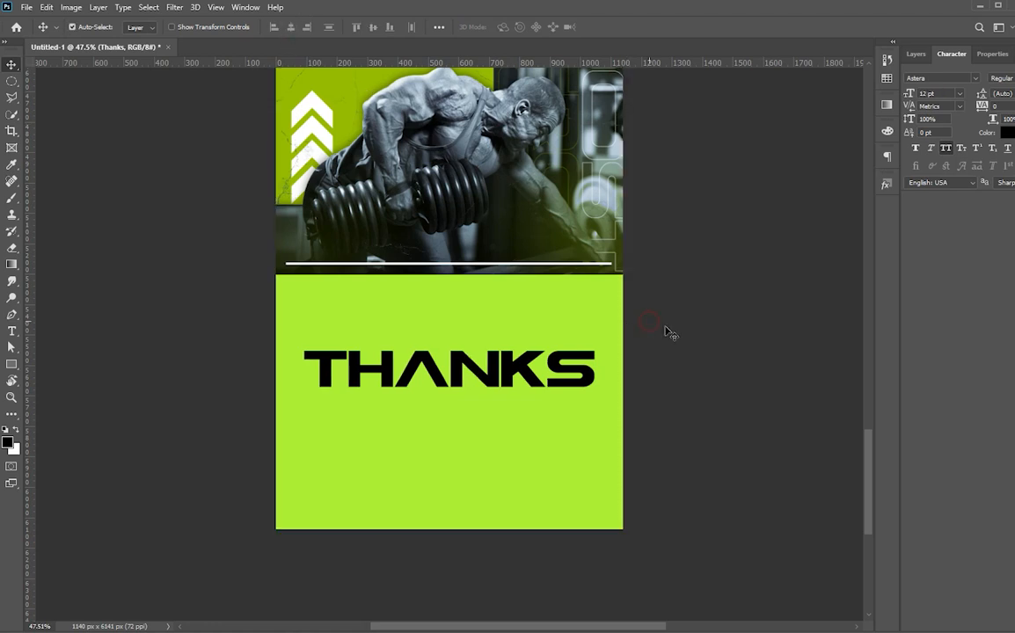
# Duplicate the THANKS text just below the original and change the copy to "For Watching" at about 89 pt
pyautogui.moveTo(451, 373); pyautogui.dragTo(455, 428)
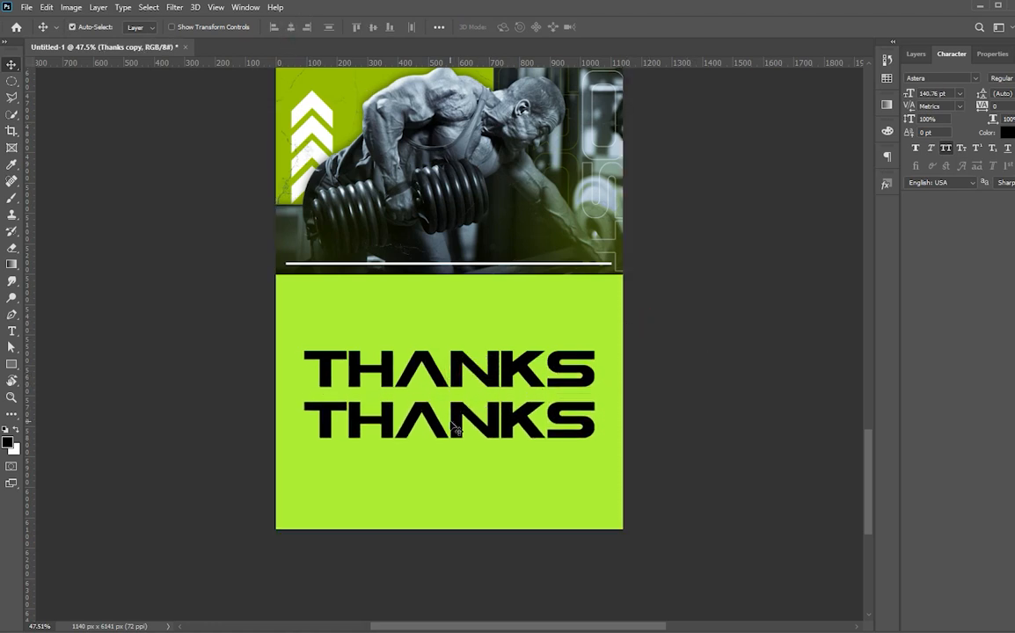
pyautogui.press('t')
pyautogui.click(454, 426)
pyautogui.hotkey('ctrl', 'a')
pyautogui.write('For')
pyautogui.hotkey('ctrl', 'Return')
pyautogui.press('v')
pyautogui.moveTo(454, 374); pyautogui.dragTo(453, 480)
pyautogui.press('Delete')
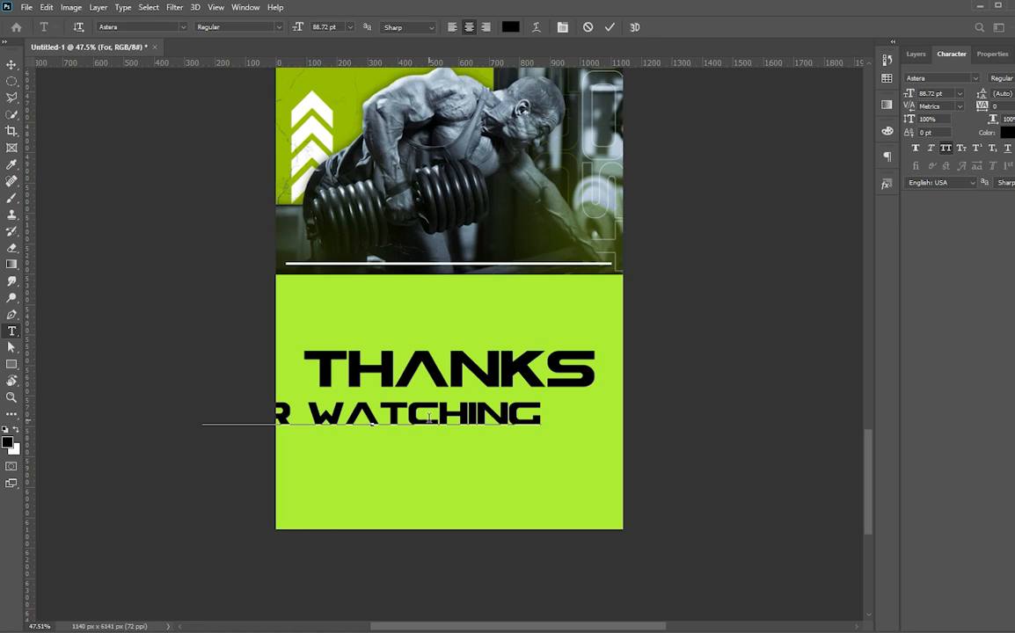
pyautogui.hotkey('ctrl', 'Return')
# Centre the FOR WATCHING line horizontally on the canvas and scale it down to about 68 pt
pyautogui.press('v')
pyautogui.hotkey('ctrl', 'a')
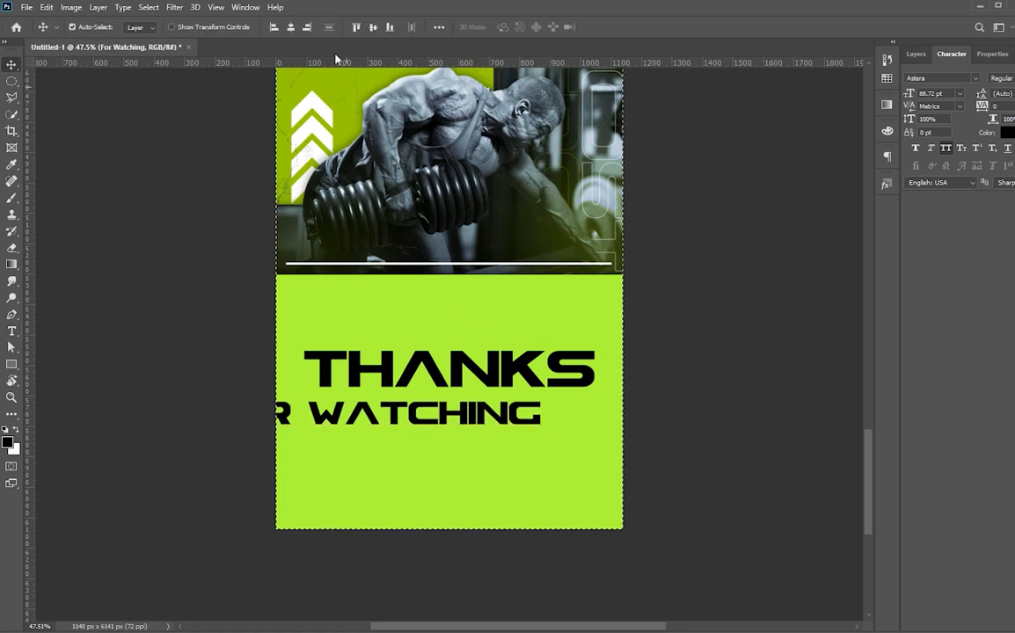
pyautogui.click(291, 29)
pyautogui.hotkey('ctrl', 't')
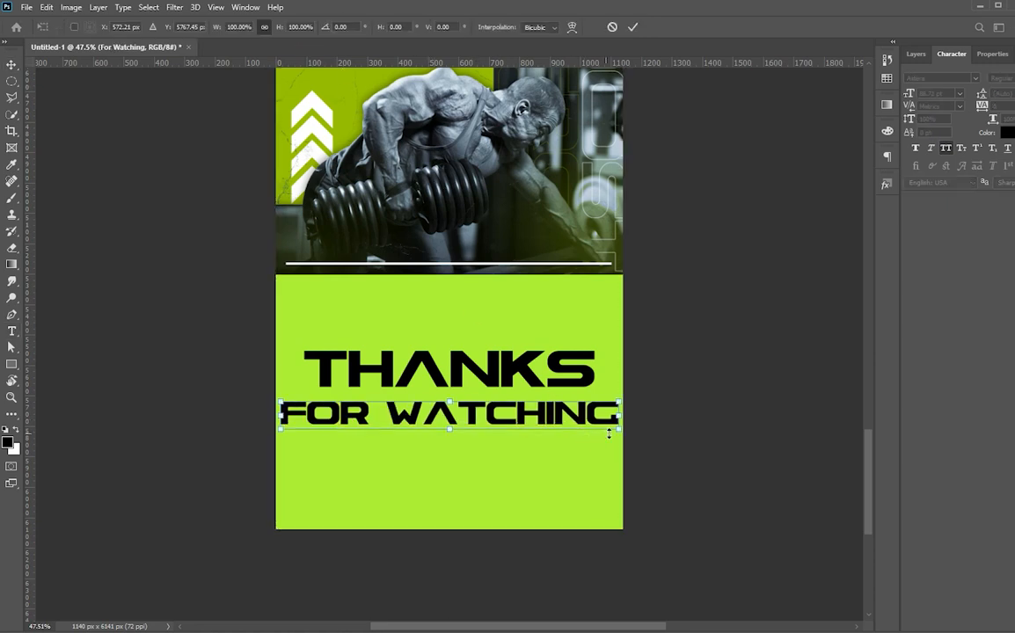
pyautogui.moveTo(617, 431); pyautogui.dragTo(576, 426)
pyautogui.press('Return')
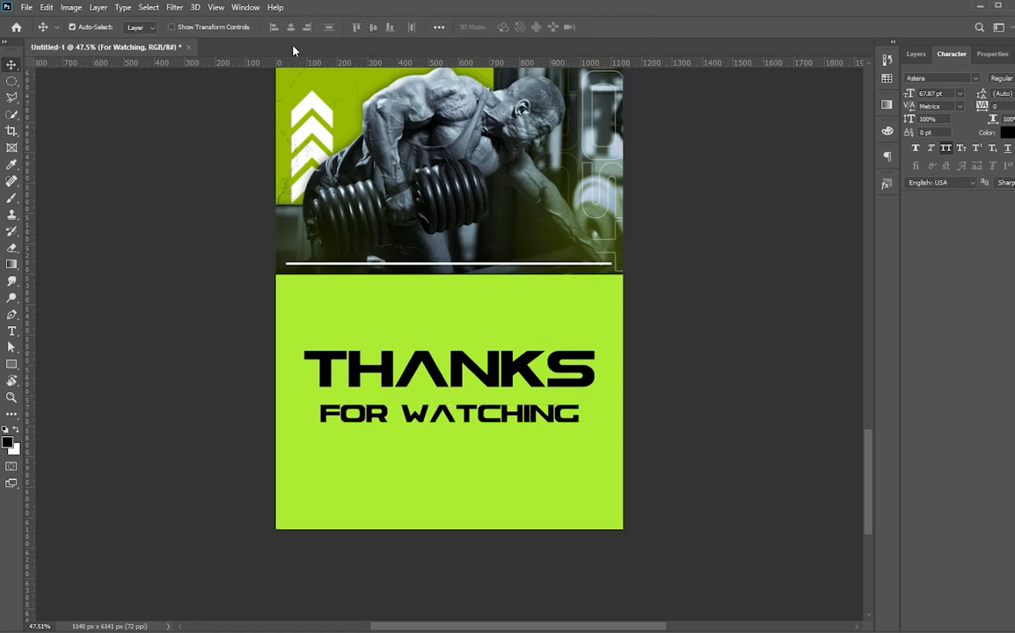
pyautogui.click(161, 309)
# Draw a black rectangle about 905 by 114 px over the FOR WATCHING line and shift it slightly left to X 118 px
pyautogui.press('u')
pyautogui.moveTo(314, 399); pyautogui.dragTo(588, 432)
pyautogui.press('v')
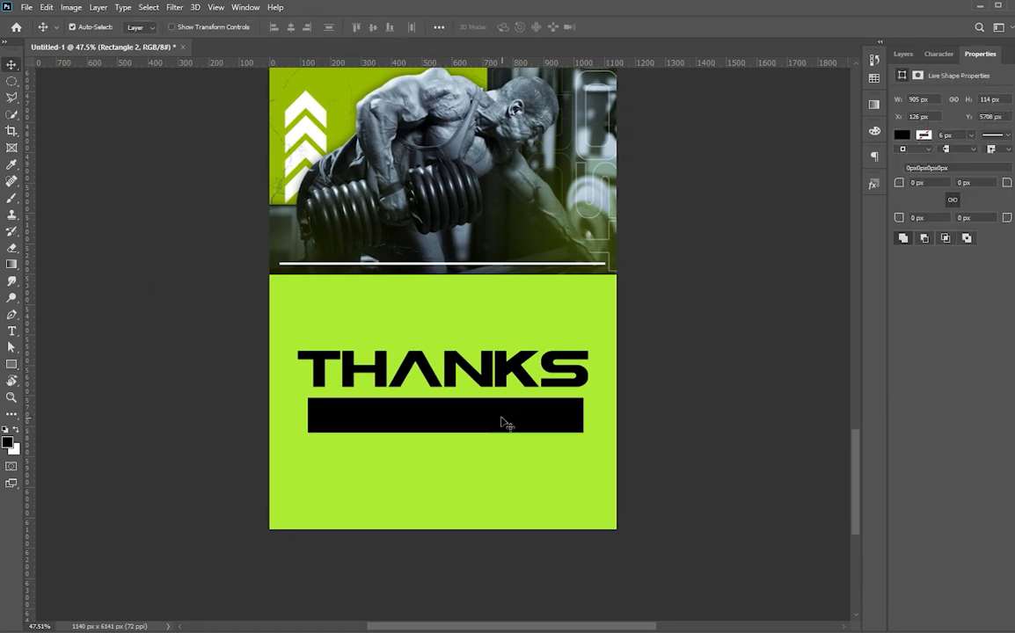
pyautogui.moveTo(502, 421); pyautogui.dragTo(499, 423)
# Show the FOR WATCHING text in white in front of the black rectangle and align their vertical centres
pyautogui.hotkey('ctrl', 'BackSpace')
pyautogui.hotkey('ctrl', 'z')
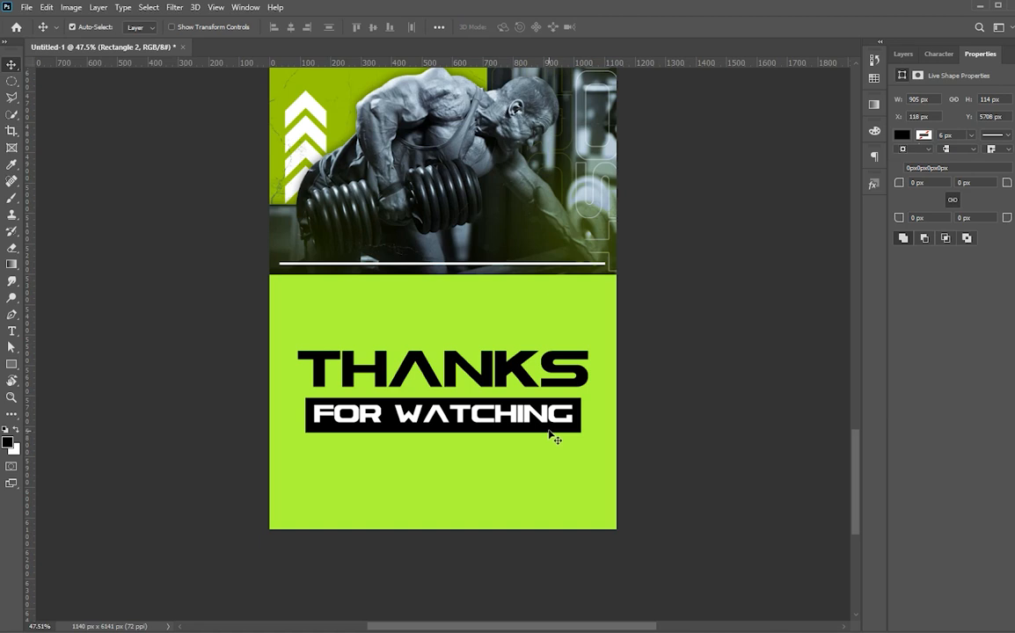
pyautogui.click(373, 27)
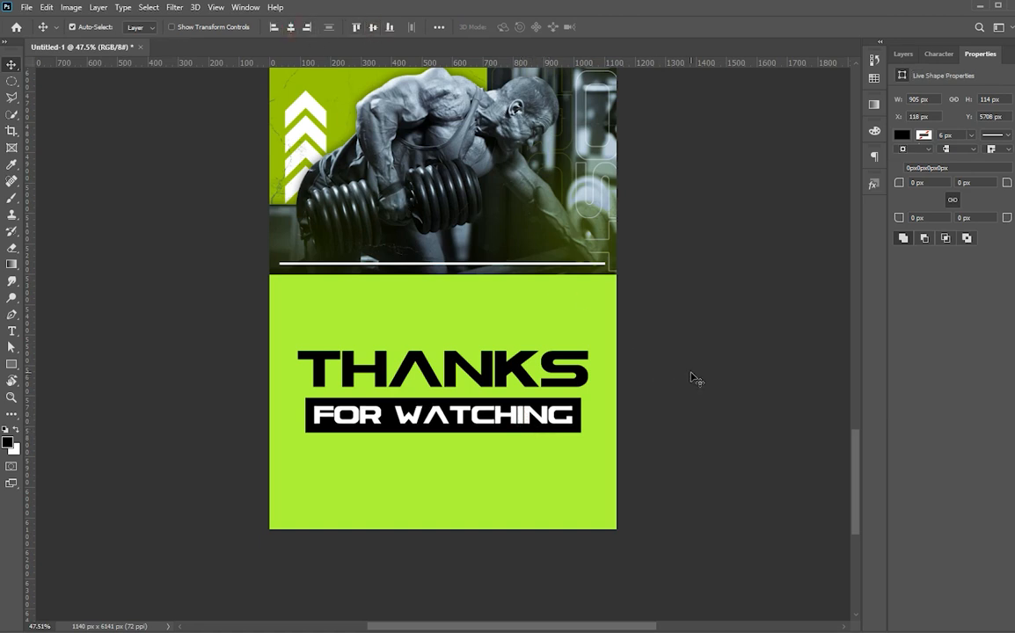
# Move the FOR WATCHING bar up close under THANKS, then reposition the whole text block lower in the green area
pyautogui.hotkey('shift', 'Up')
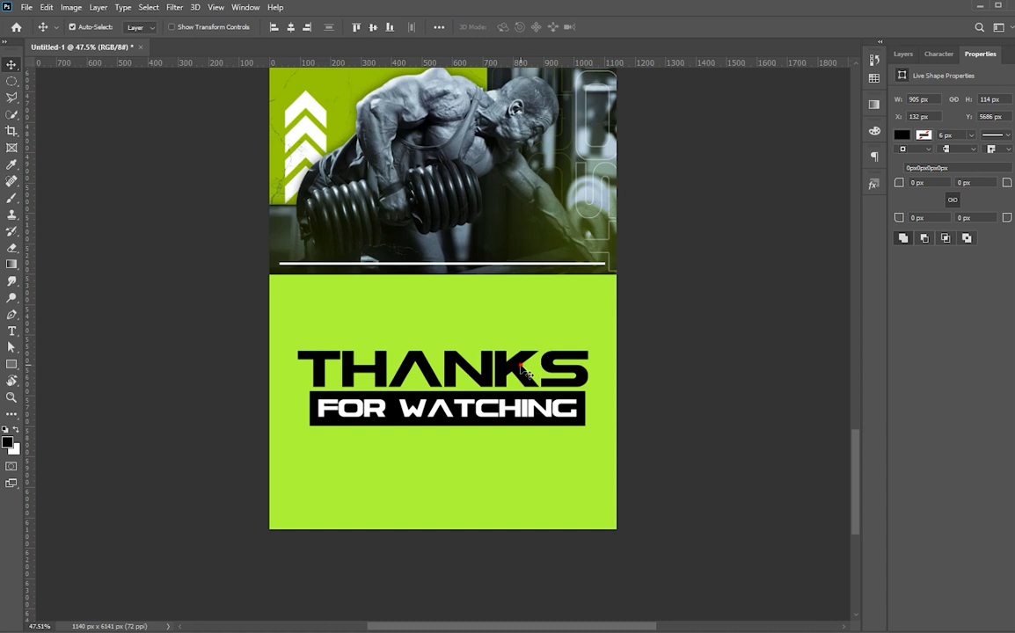
pyautogui.moveTo(520, 353); pyautogui.dragTo(525, 371)
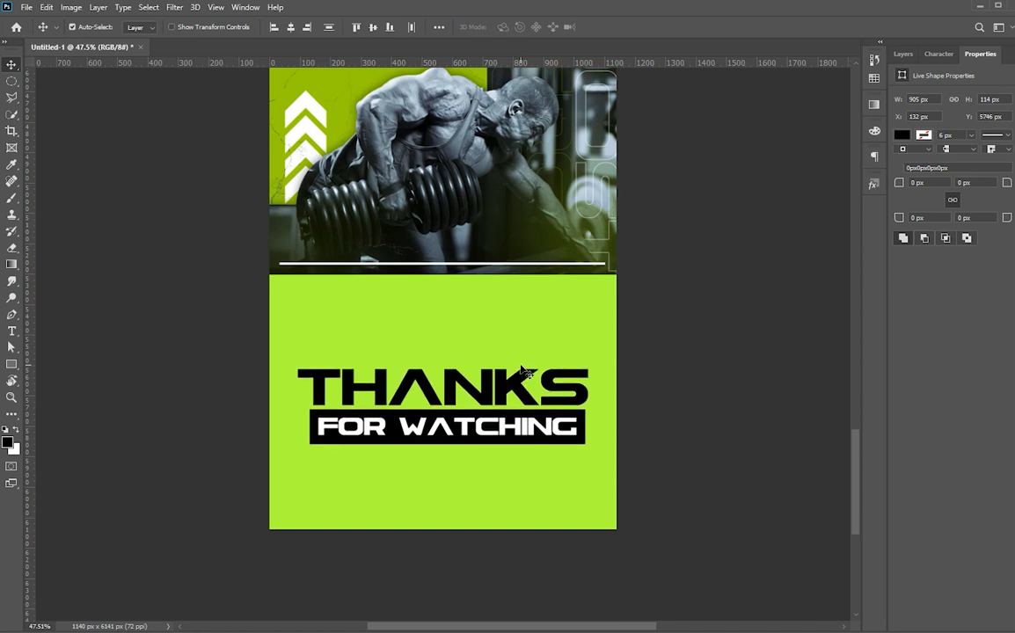
pyautogui.hotkey('shift', 'Left')
pyautogui.hotkey('shift', 'Up')
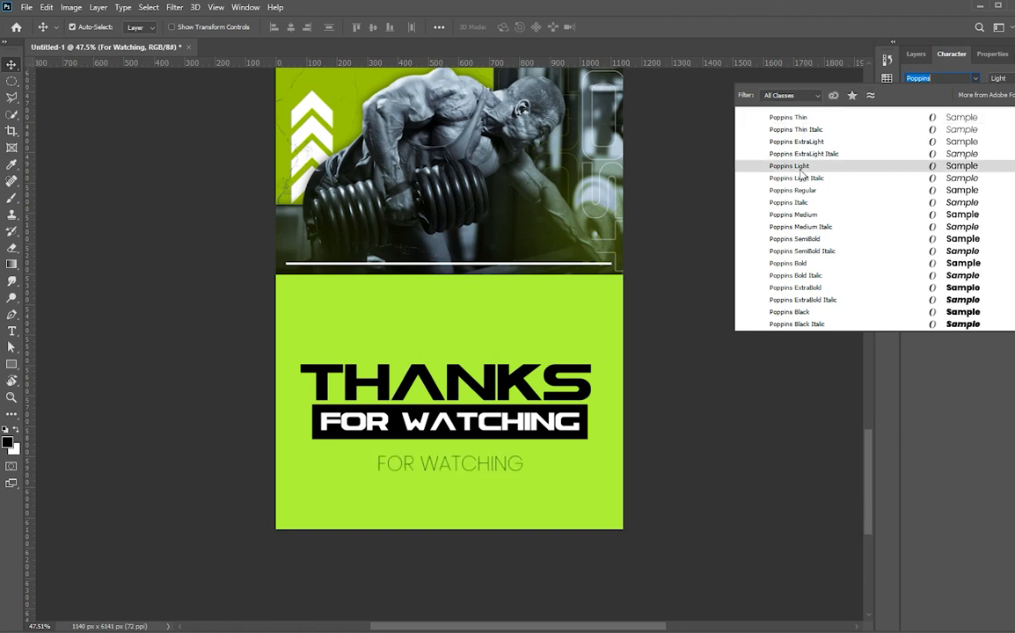
# Set the FOR WATCHING copy below the black bar in Poppins Medium at 50 pt
pyautogui.click(798, 219)
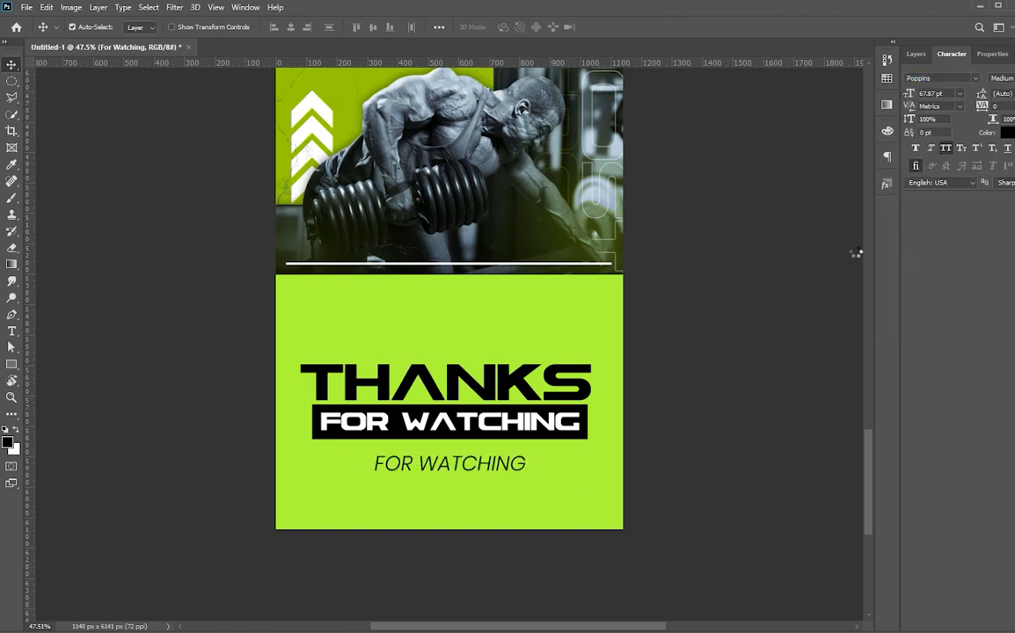
pyautogui.doubleClick(926, 94)
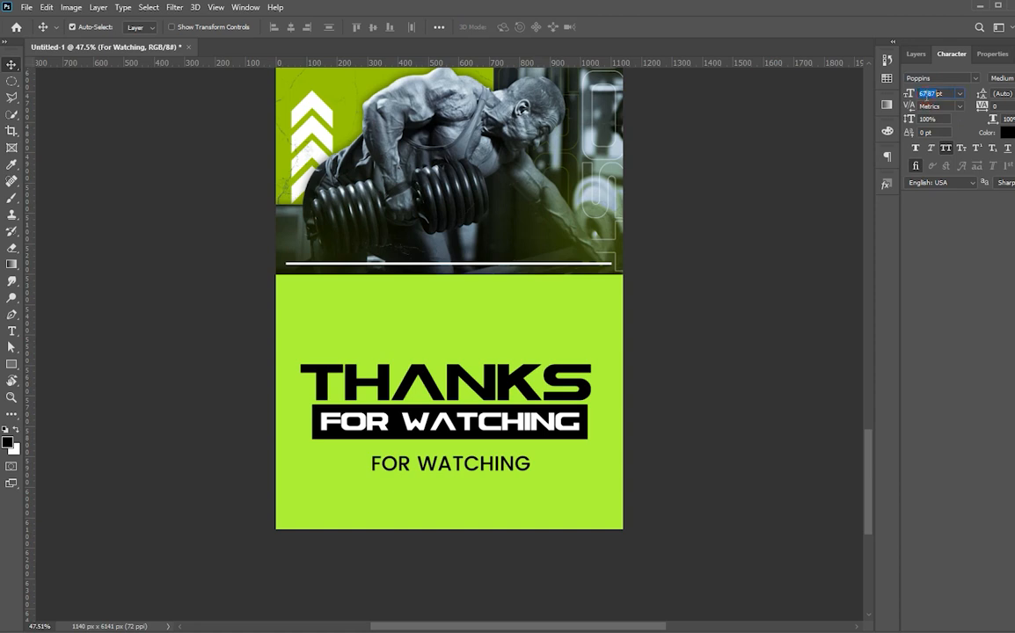
pyautogui.write('50')
pyautogui.press('Return')
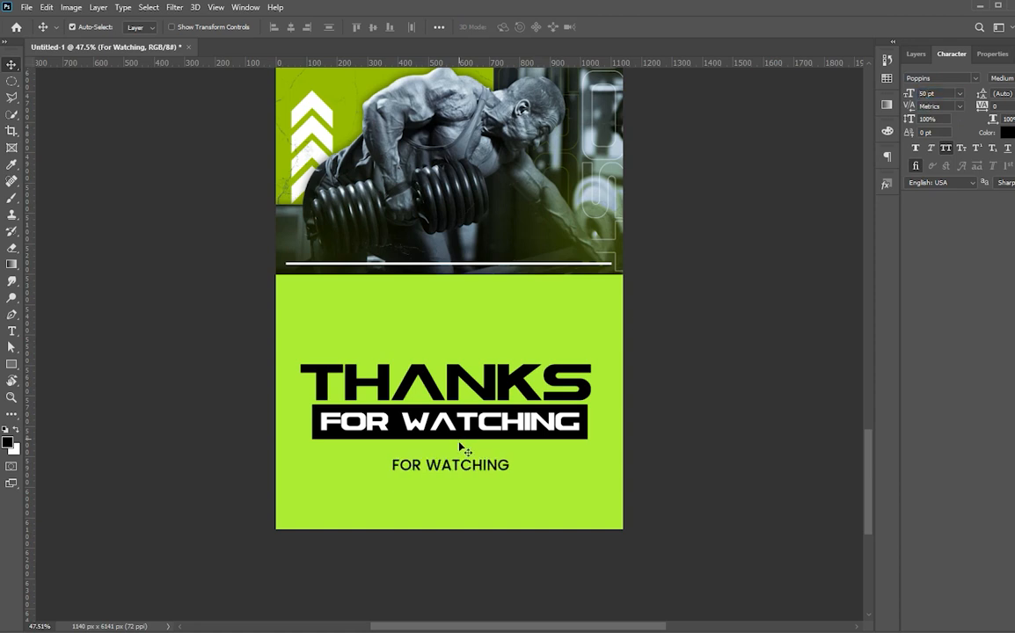
# Open the small FOR WATCHING copy below the black bar for text editing
pyautogui.doubleClick(451, 468)
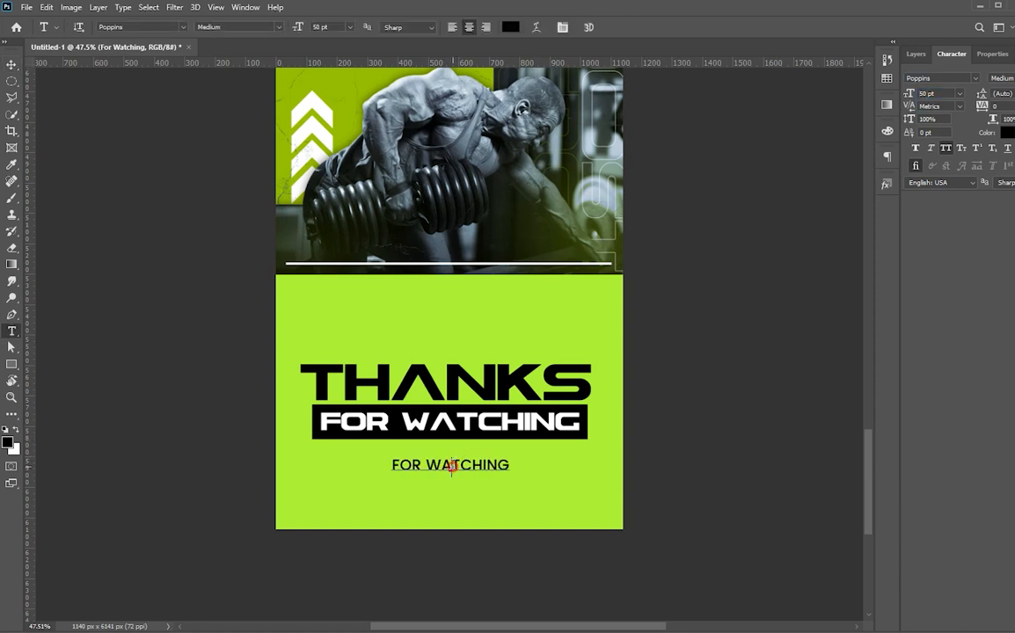